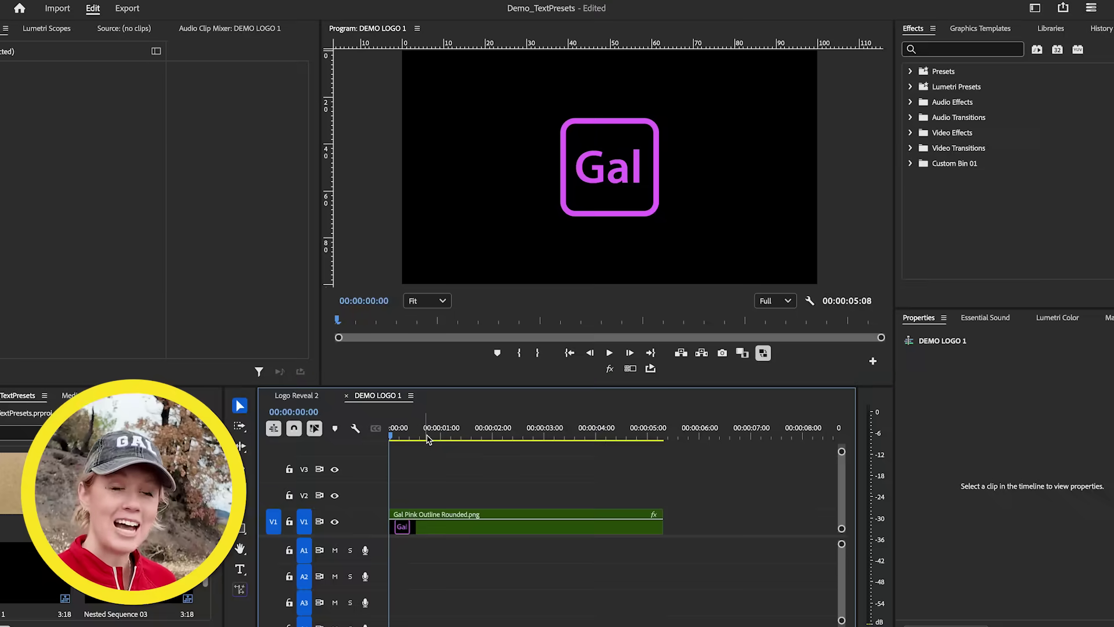
Move the playhead to about 3:01 and filter the Effects panel for 'Film Impact'
{"action": "left_click_drag", "start_coordinate": [428, 439], "coordinate": [546, 440]}
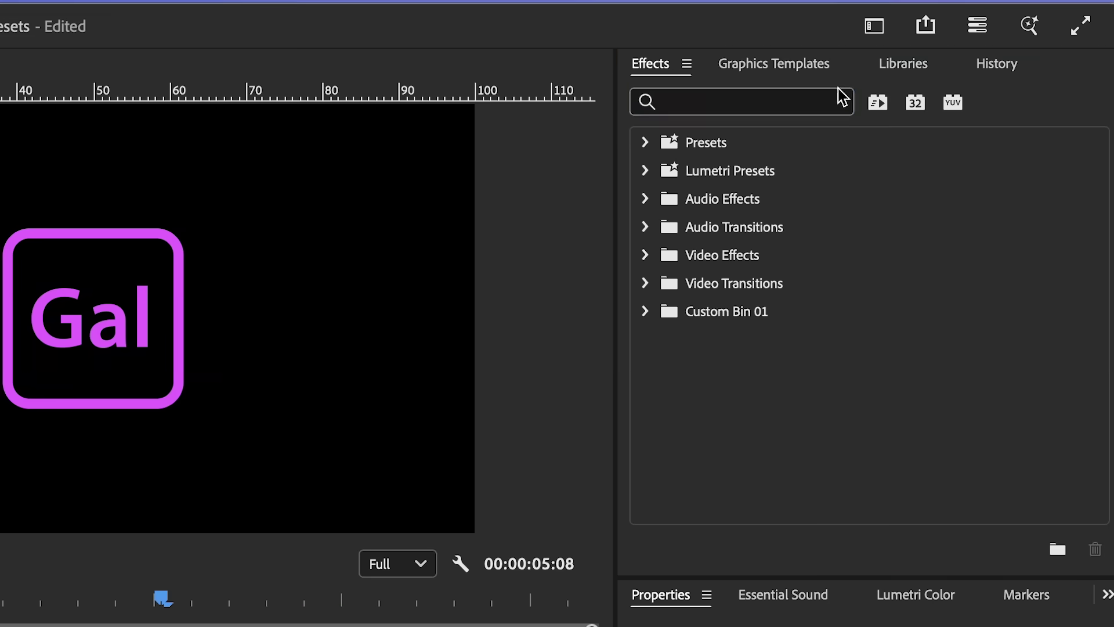
{"action": "left_click", "coordinate": [992, 51]}
{"action": "type", "text": "Film Impact"}
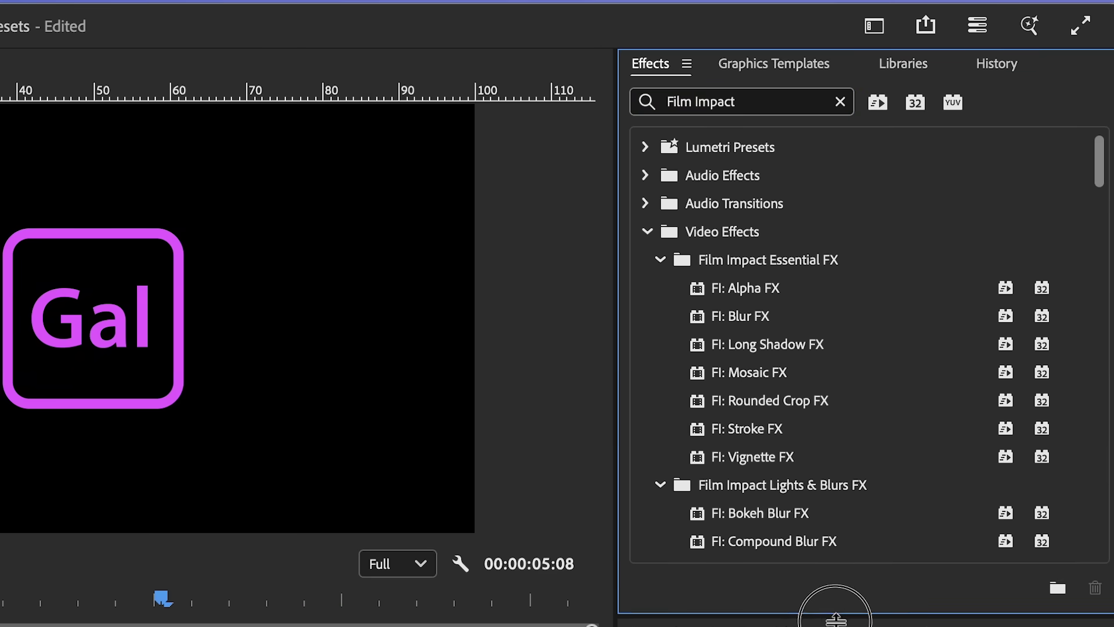
{"action": "left_click_drag", "start_coordinate": [1098, 168], "coordinate": [1098, 282]}
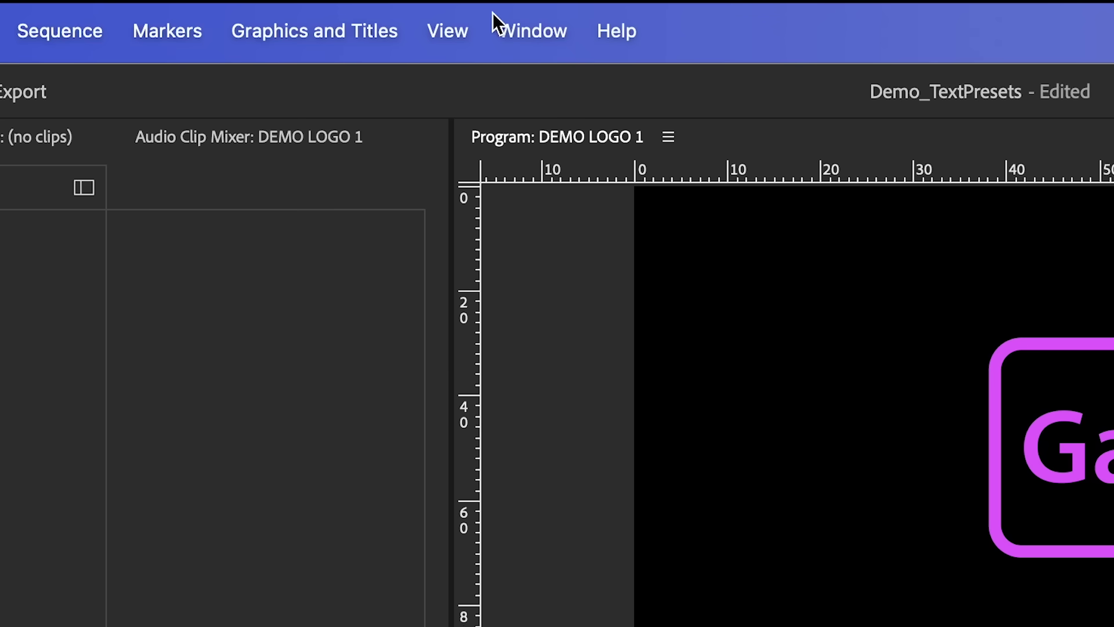
Open the Film Impact Dashboard panel from Window > Extensions
{"action": "left_click", "coordinate": [493, 13]}
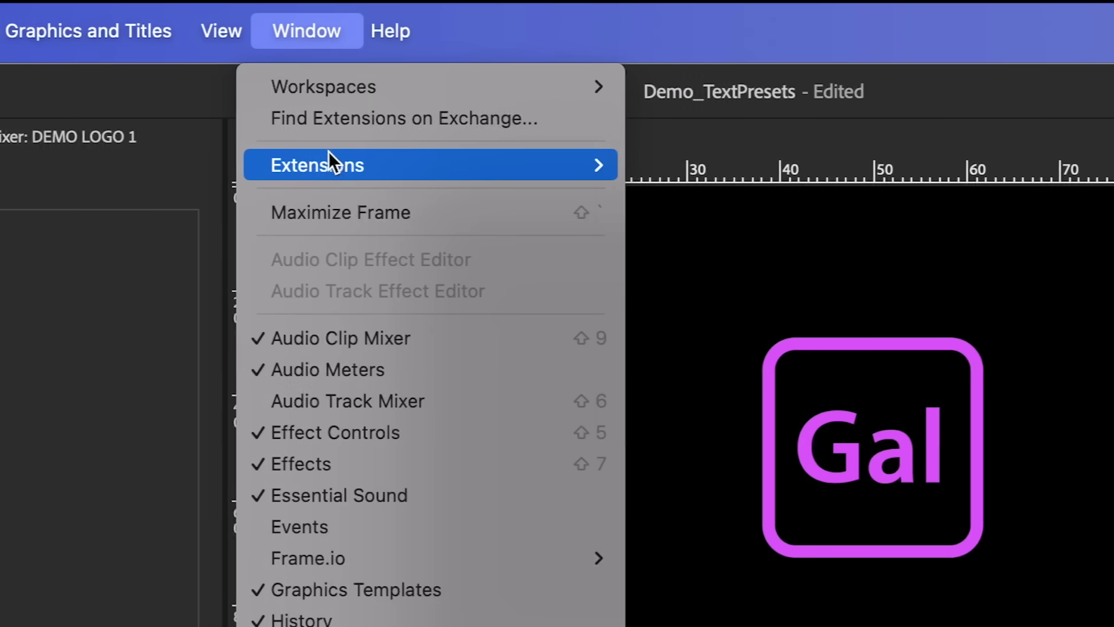
{"action": "mouse_move", "coordinate": [557, 165]}
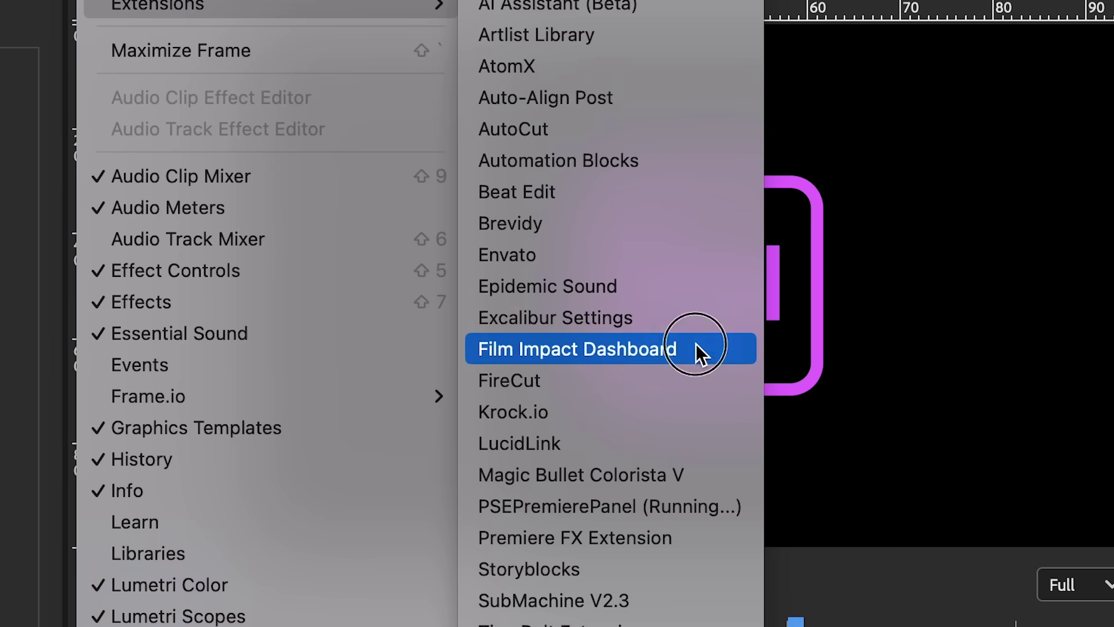
{"action": "left_click", "coordinate": [859, 514]}
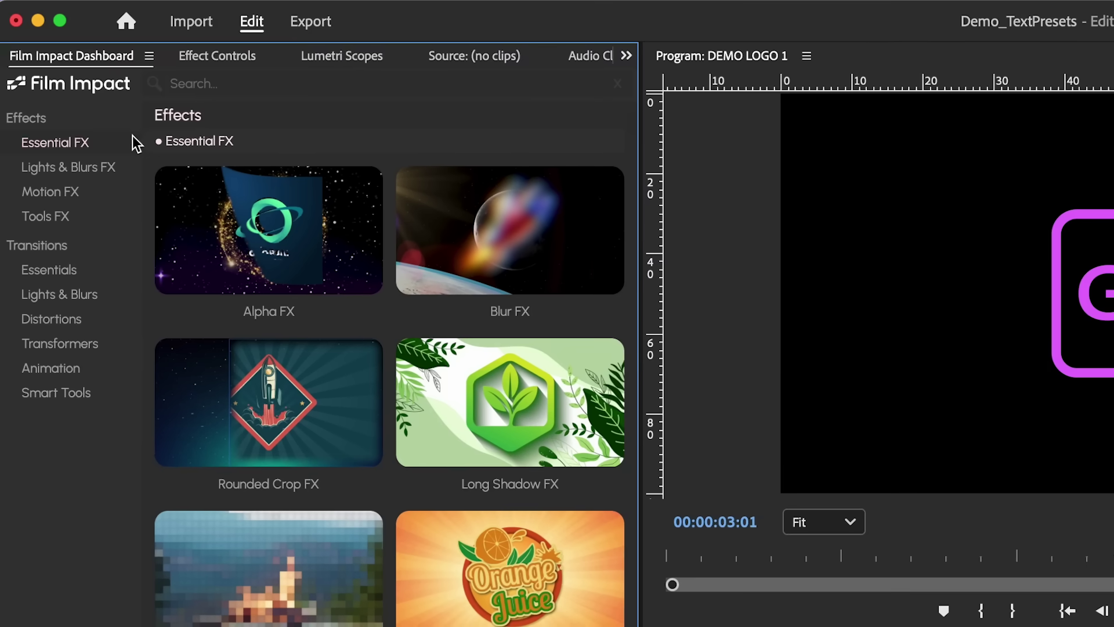
Browse the Lights & Blurs FX Essentials transitions in the dashboard
{"action": "left_click", "coordinate": [140, 167]}
{"action": "mouse_move", "coordinate": [281, 256]}
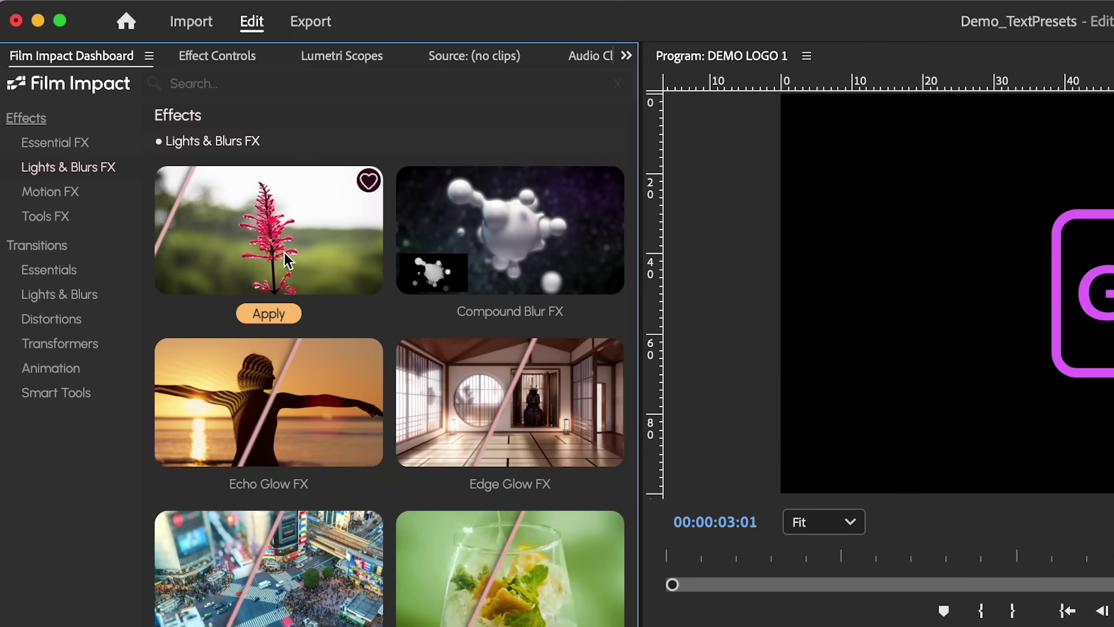
{"action": "left_click", "coordinate": [48, 269]}
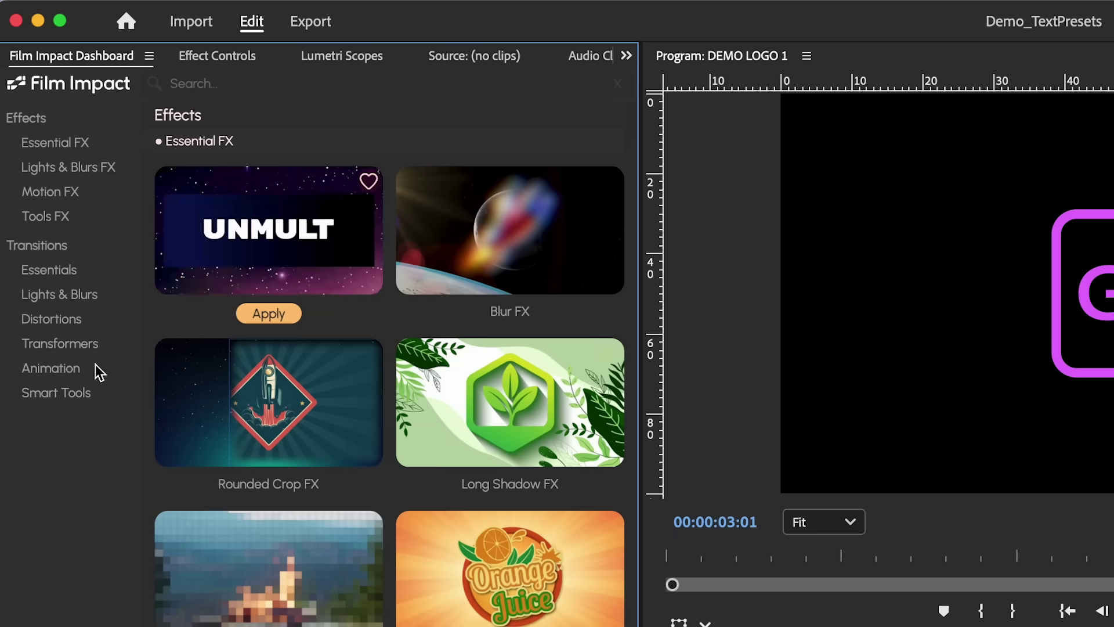
Apply Travel Motion from the Animation transitions to both ends of the Gal logo clip
{"action": "left_click", "coordinate": [50, 368]}
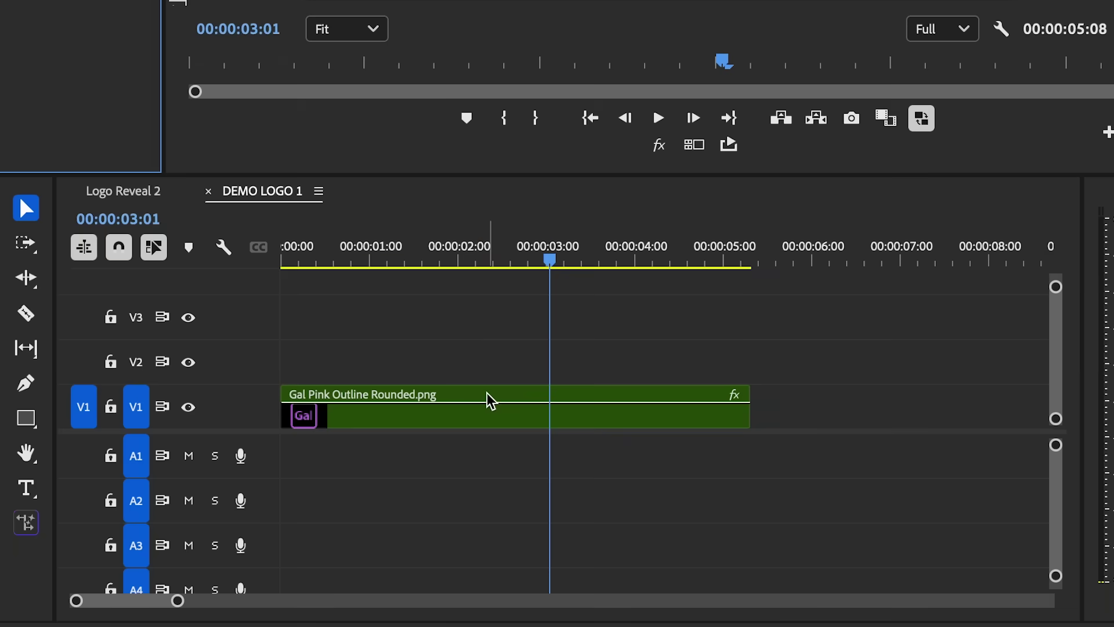
{"action": "left_click", "coordinate": [477, 416]}
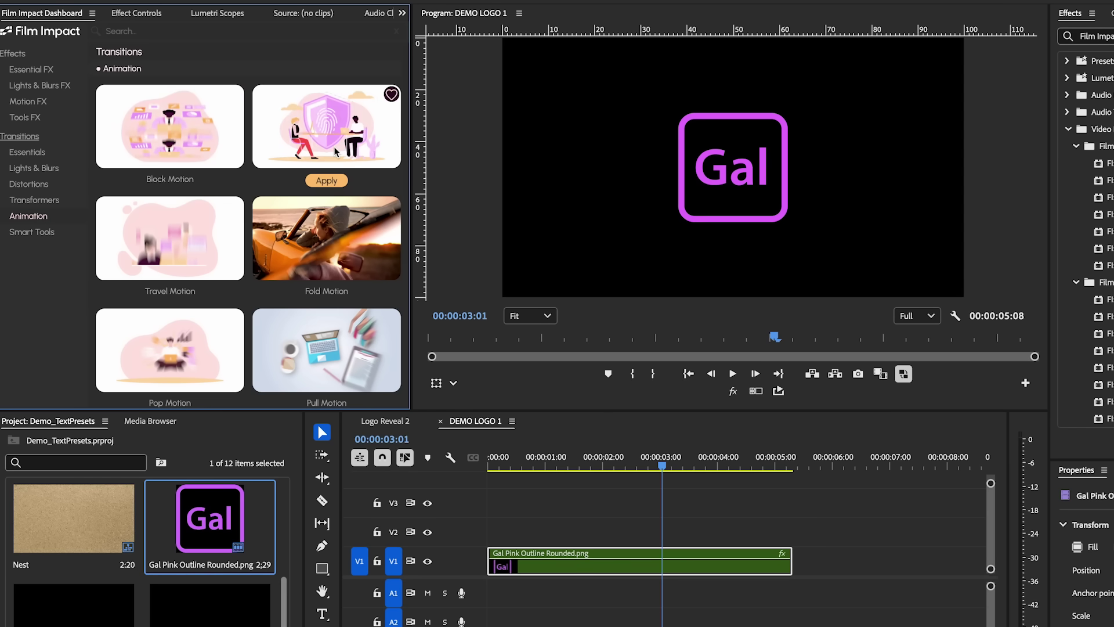
{"action": "mouse_move", "coordinate": [129, 261]}
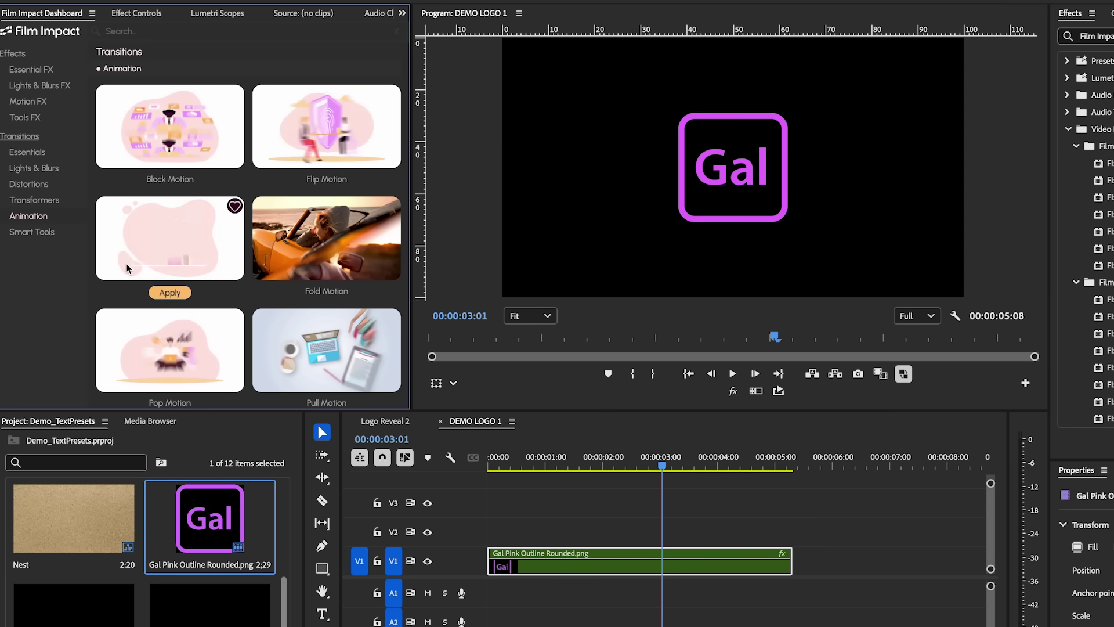
{"action": "left_click", "coordinate": [171, 292]}
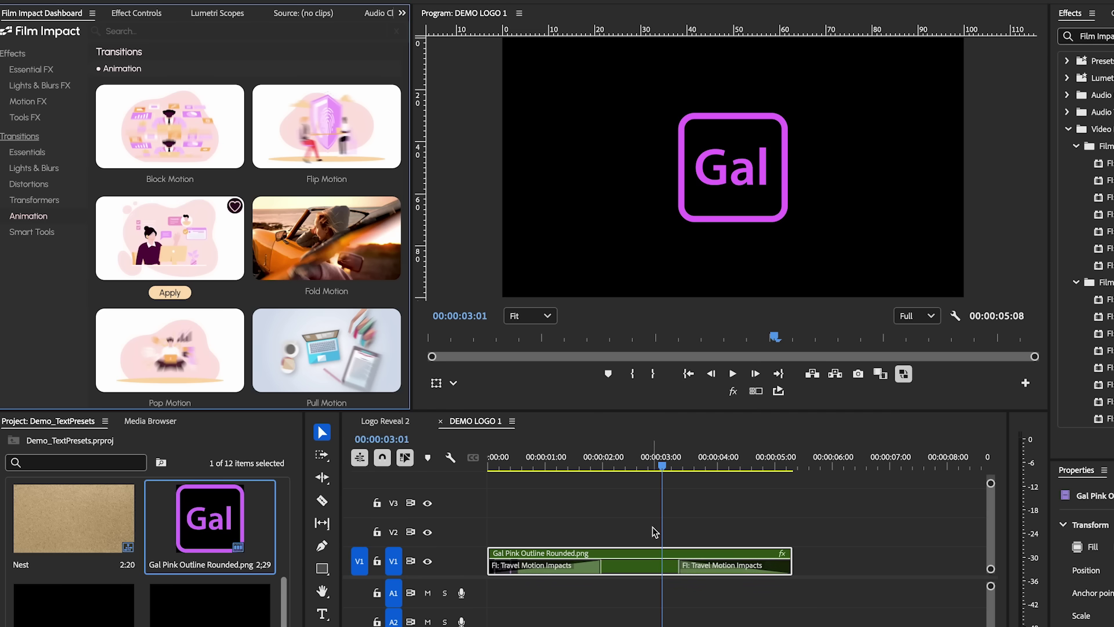
Play the logo animation back from the sequence start
{"action": "left_click", "coordinate": [393, 475]}
{"action": "key", "text": "Home"}
{"action": "key", "text": "space"}
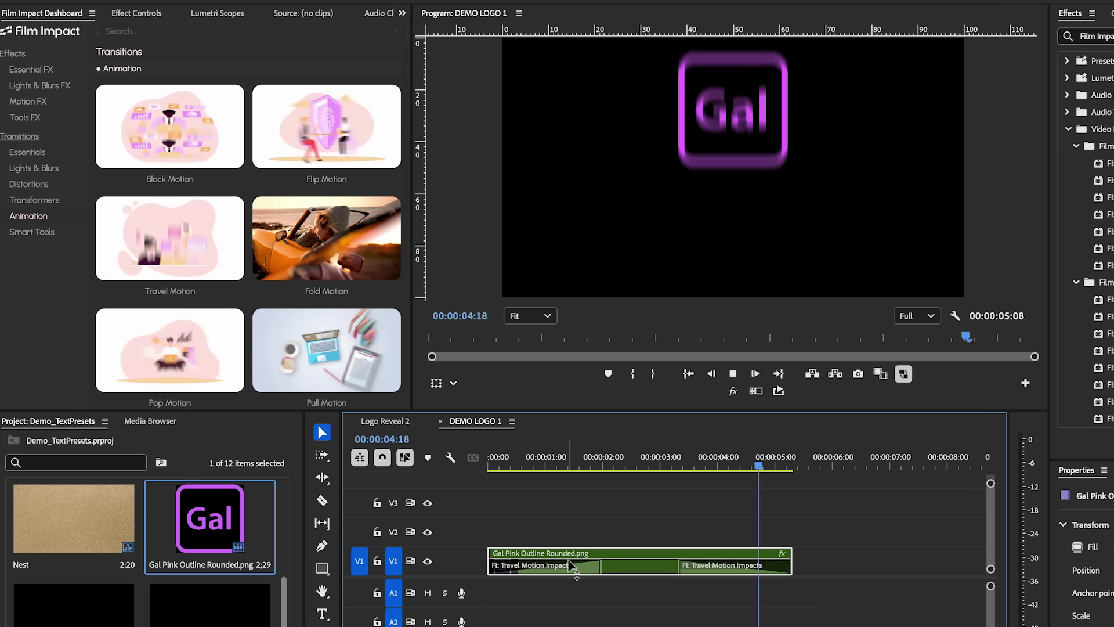
Return the playhead to the start and select the opening Travel Motion transition
{"action": "left_click", "coordinate": [735, 464]}
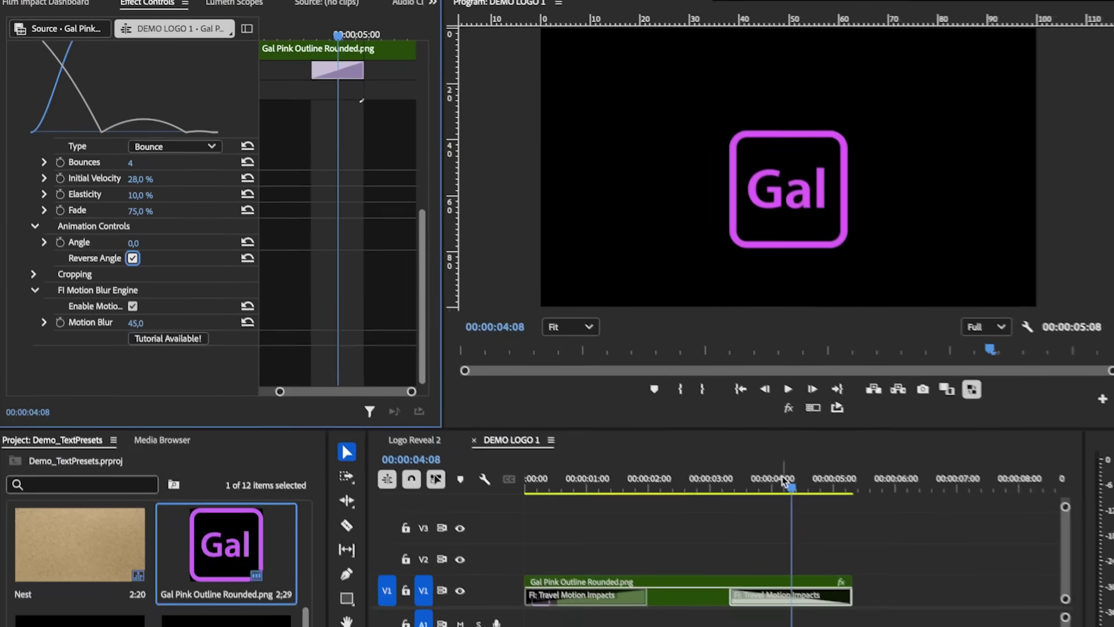
{"action": "left_click_drag", "start_coordinate": [783, 482], "coordinate": [607, 543]}
{"action": "left_click", "coordinate": [580, 591]}
{"action": "scroll", "coordinate": [235, 288], "scroll_direction": "down", "scroll_amount": 1}
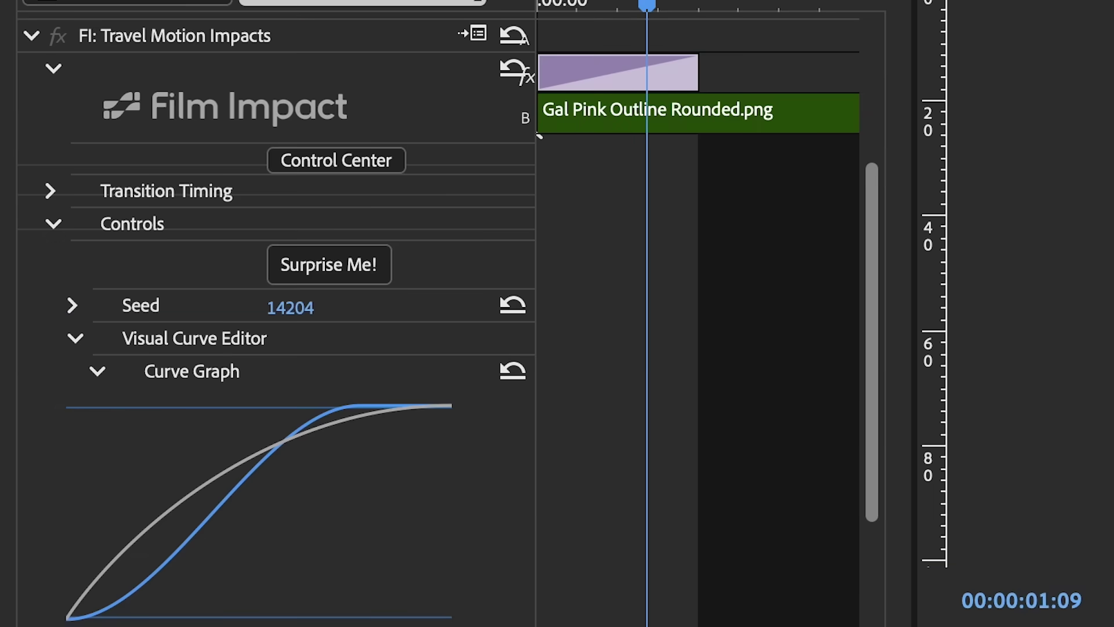
{"action": "key", "text": "space"}
Randomize the opening transition with Surprise Me! (Overshoot curve, seed 64124) and replay it
{"action": "left_click", "coordinate": [334, 262]}
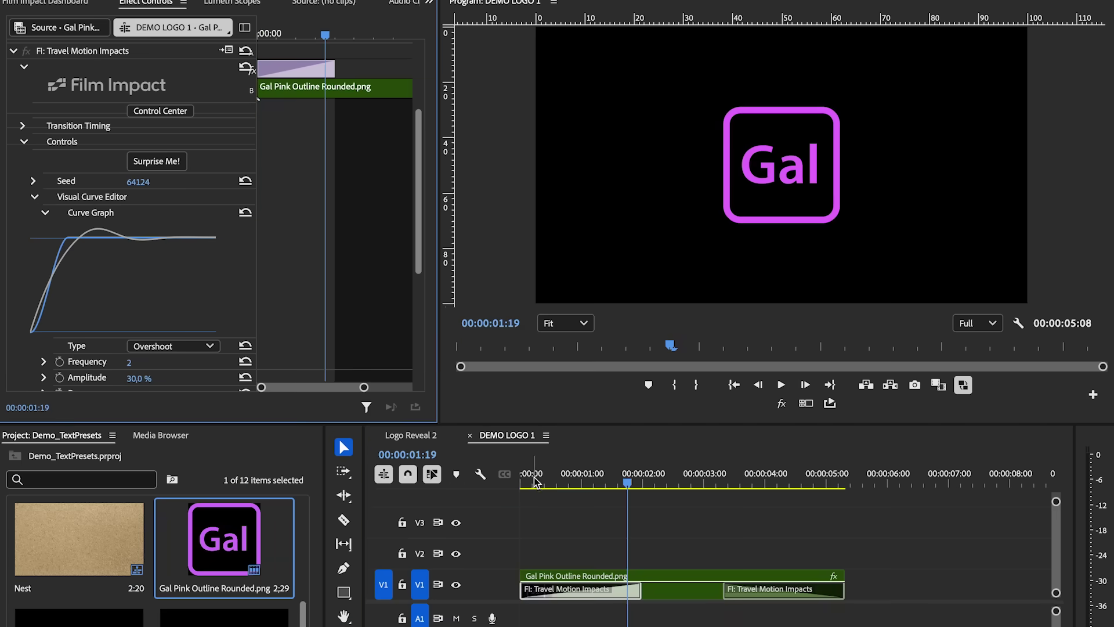
{"action": "left_click", "coordinate": [532, 482]}
{"action": "key", "text": "space"}
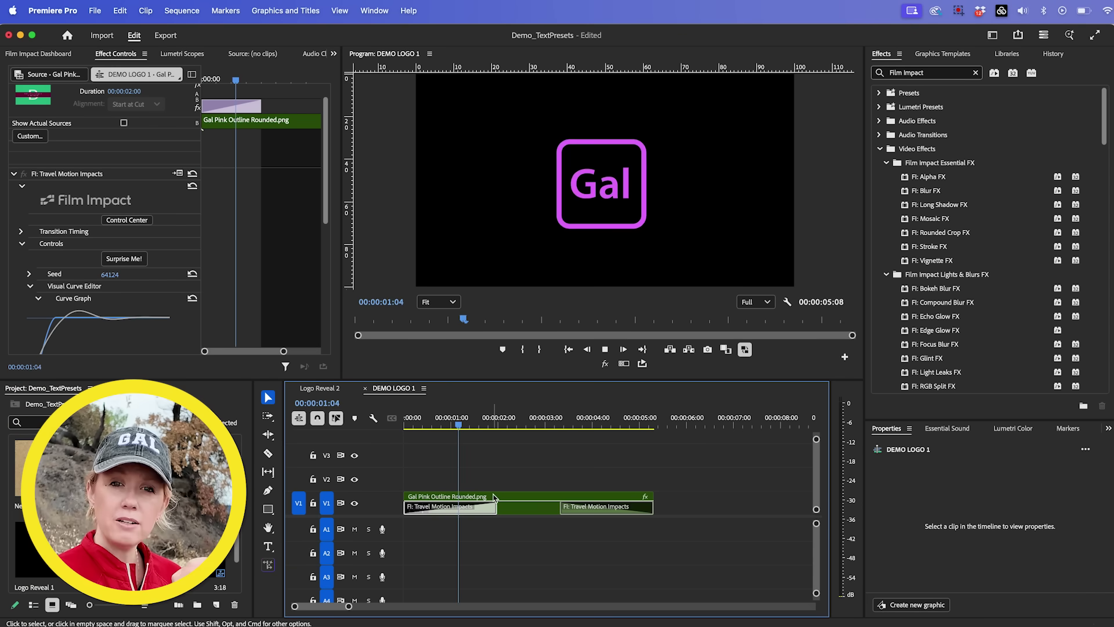
Shorten the opening transition slightly and trim the logo clip's end to about 4:13
{"action": "key", "text": "space"}
{"action": "left_click_drag", "start_coordinate": [494, 507], "coordinate": [485, 506]}
{"action": "left_click_drag", "start_coordinate": [656, 495], "coordinate": [623, 497]}
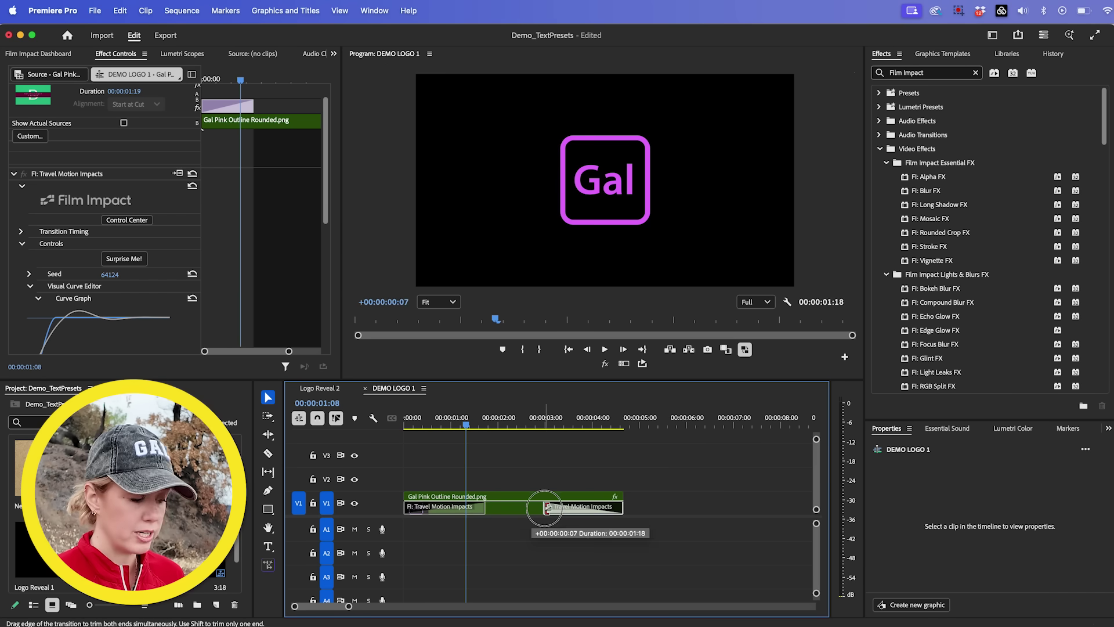
Select the closing transition and play back the ending and the whole logo animation
{"action": "left_click", "coordinate": [529, 508]}
{"action": "left_click", "coordinate": [545, 419]}
{"action": "key", "text": "space"}
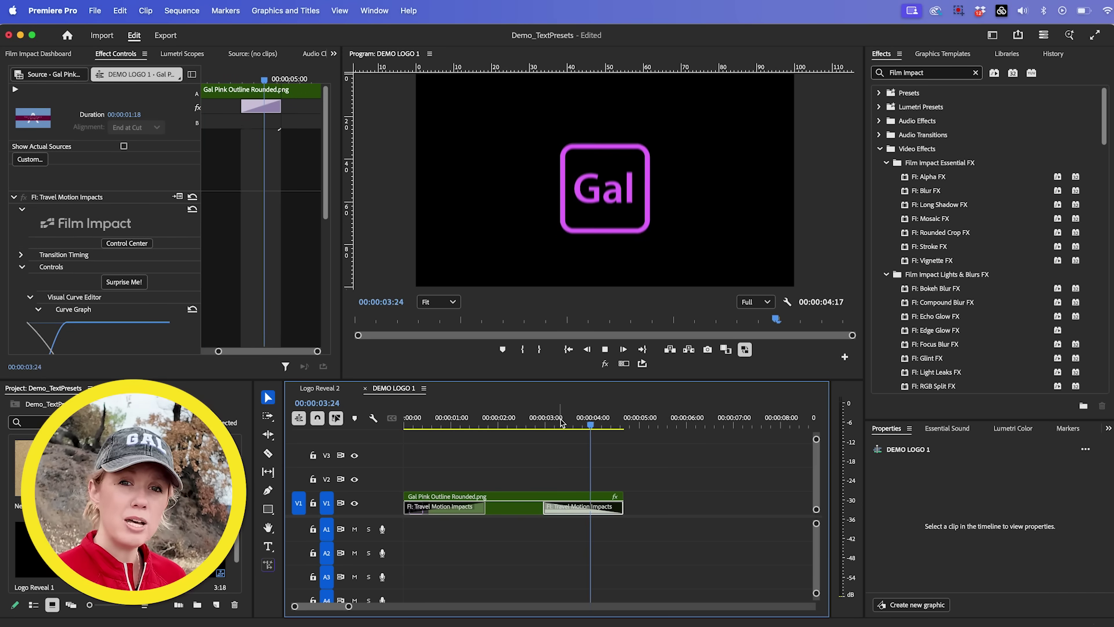
{"action": "left_click", "coordinate": [555, 419]}
{"action": "left_click", "coordinate": [410, 419]}
{"action": "key", "text": "space"}
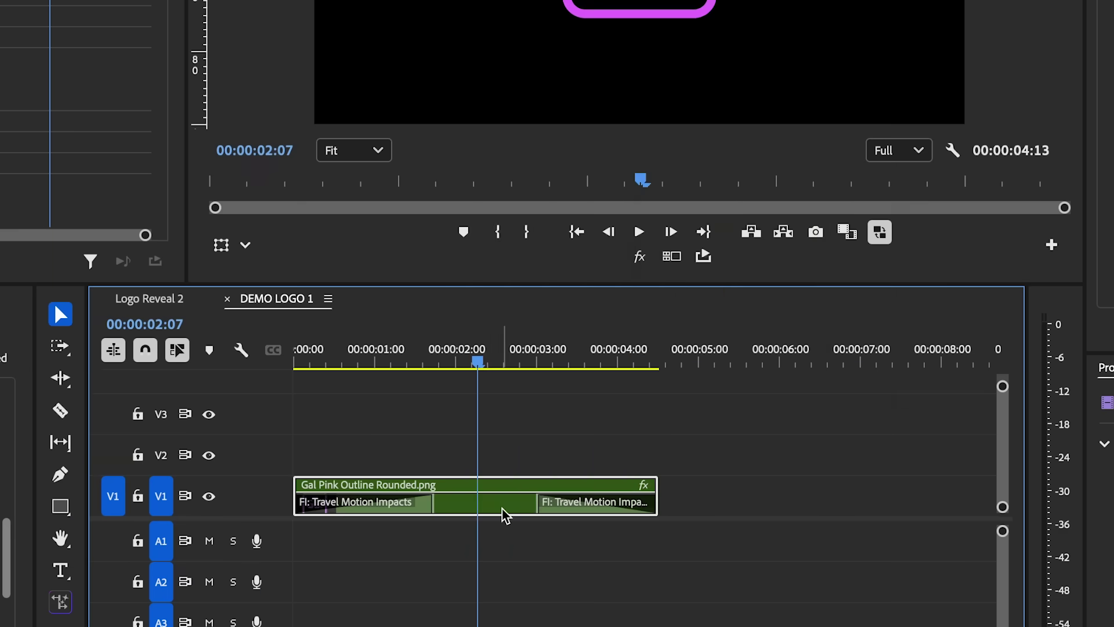
Nest the logo clip into a sequence named 'Light Sweep Nest'
{"action": "right_click", "coordinate": [525, 510]}
{"action": "left_click", "coordinate": [545, 428]}
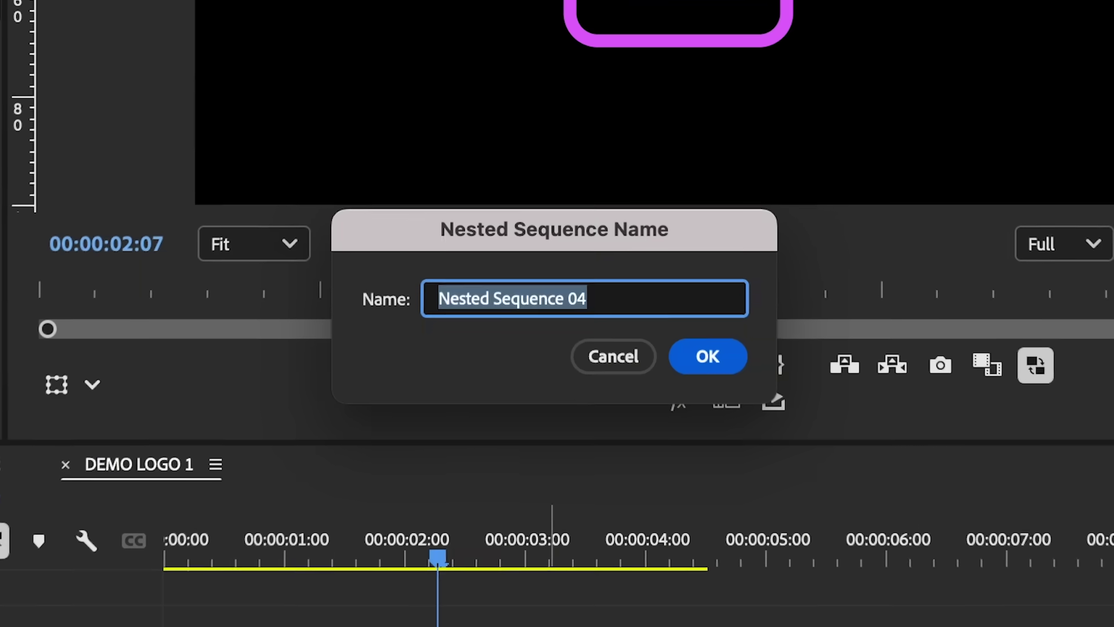
{"action": "type", "text": "Light Sweep Nest"}
{"action": "key", "text": "Return"}
Split the nested clip and apply a Light Sweep transition at the cut
{"action": "key", "text": "c"}
{"action": "left_click", "coordinate": [650, 473]}
{"action": "key", "text": "v"}
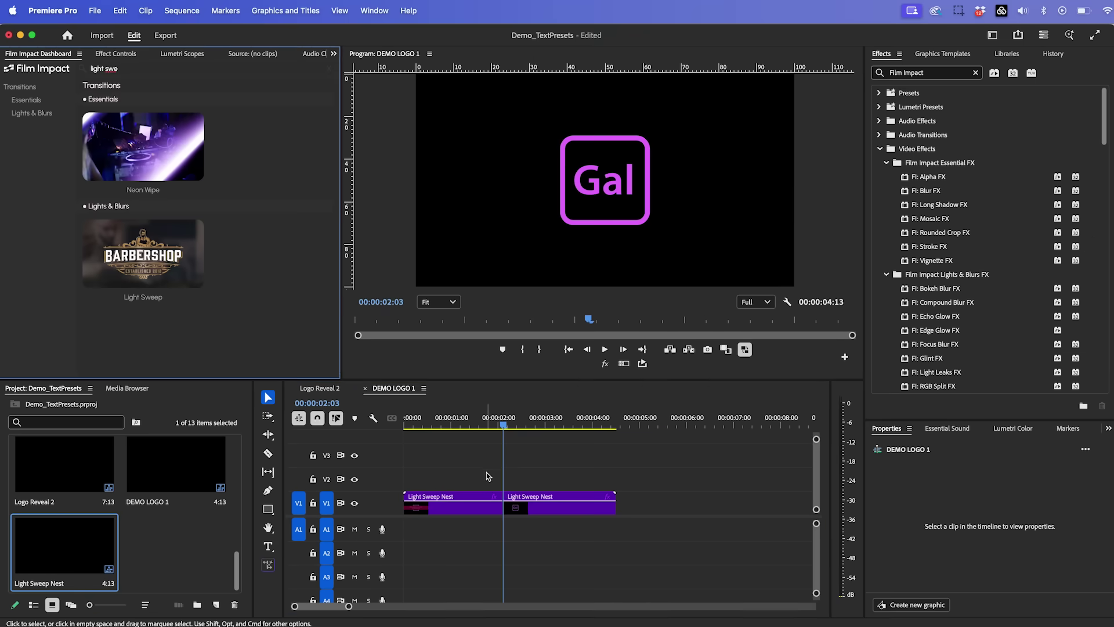
{"action": "left_click_drag", "start_coordinate": [627, 441], "coordinate": [699, 517]}
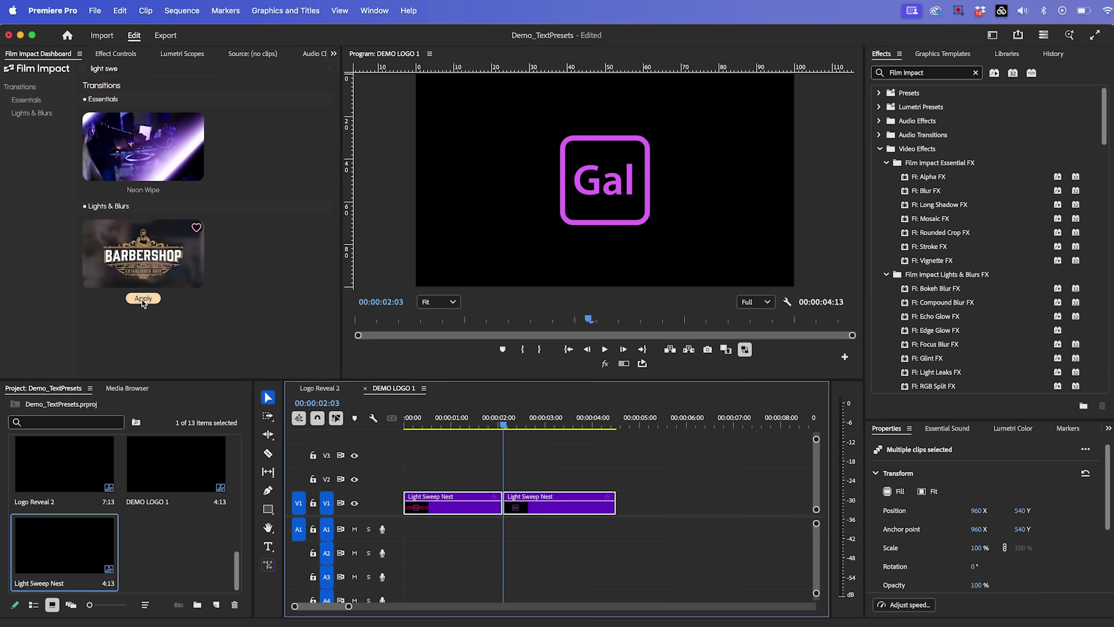
{"action": "left_click", "coordinate": [168, 261]}
Preview the light sweep from the start and import Short Shine 4.wav
{"action": "left_click", "coordinate": [415, 419]}
{"action": "key", "text": "space"}
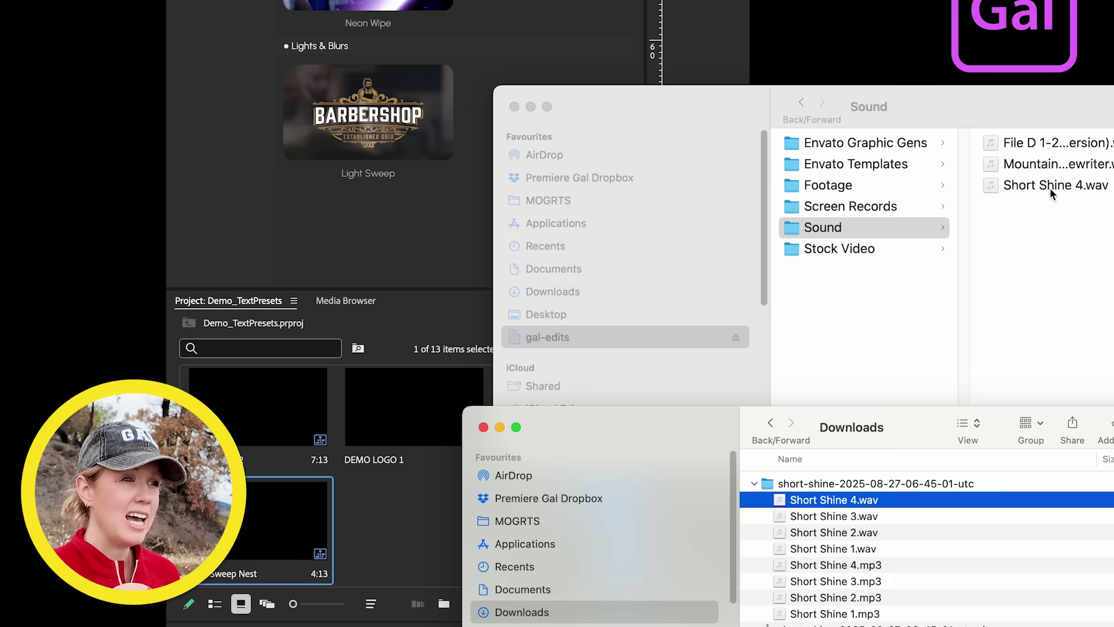
{"action": "left_click_drag", "start_coordinate": [846, 498], "coordinate": [868, 493]}
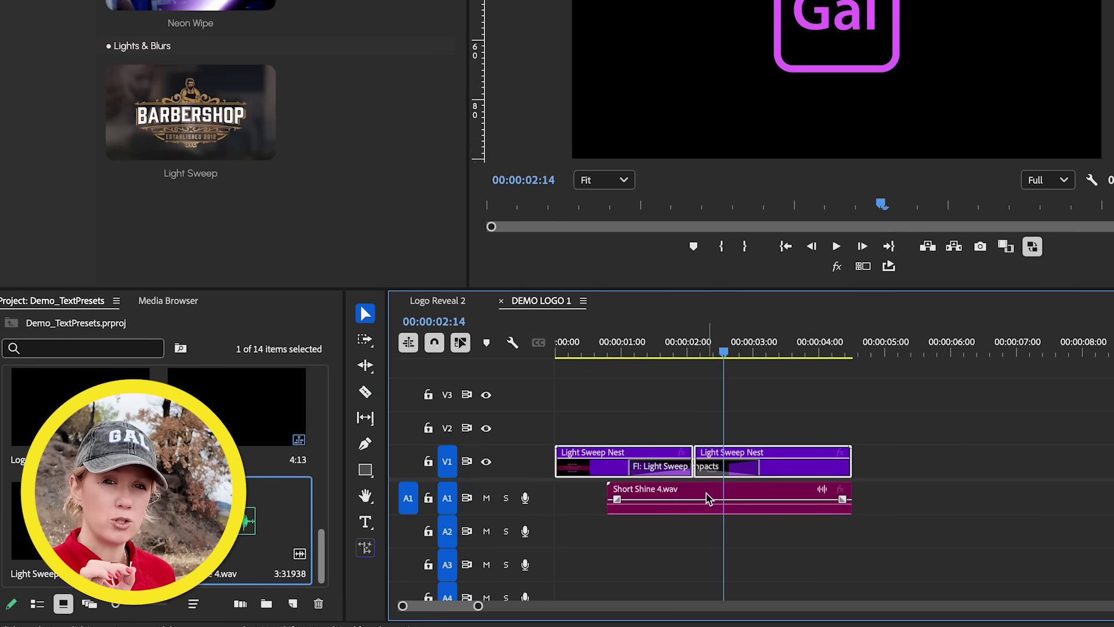
Nudge Short Shine 4.wav on A1 slightly later to match the sweep
{"action": "left_click", "coordinate": [707, 497]}
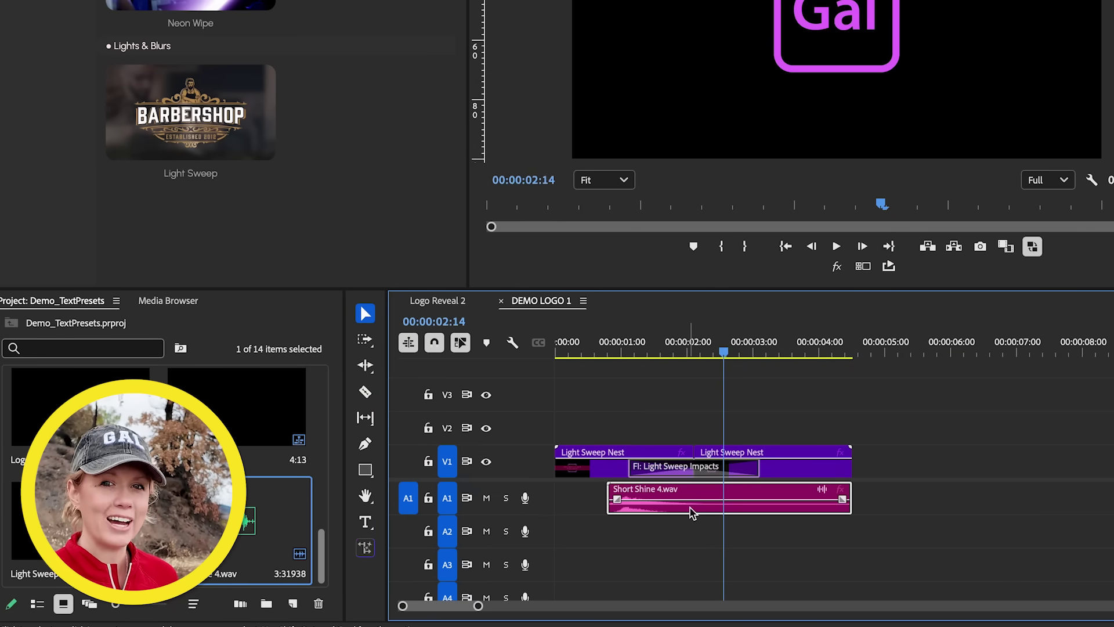
{"action": "left_click_drag", "start_coordinate": [688, 510], "coordinate": [726, 512]}
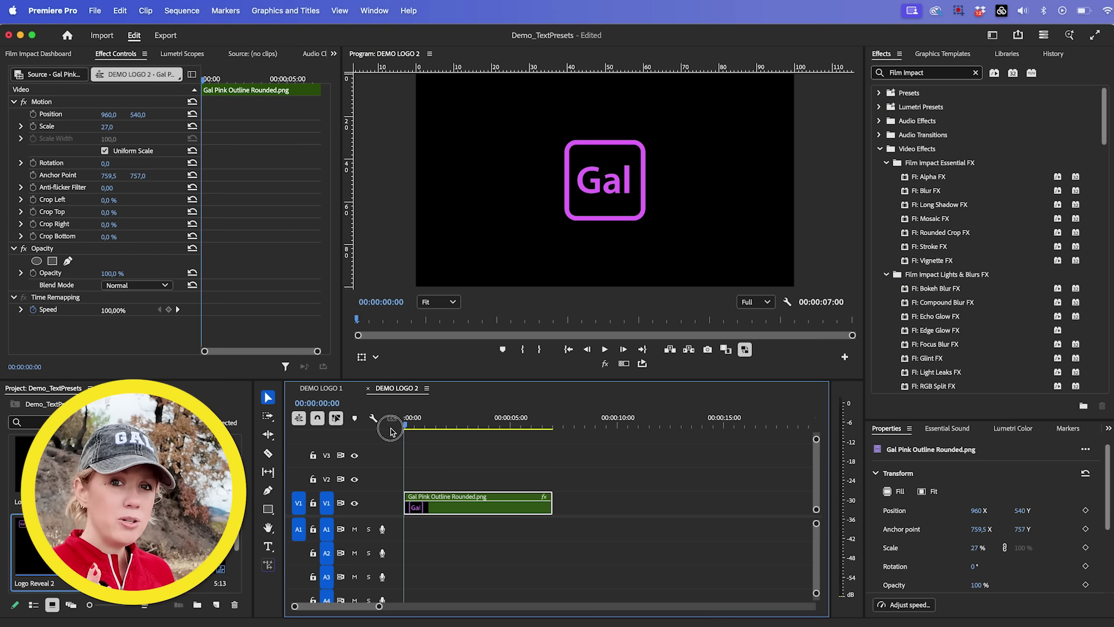
Split the DEMO LOGO 2 logo clip at about 2:01 and 4:10 into three pieces
{"action": "left_click_drag", "start_coordinate": [390, 431], "coordinate": [447, 432]}
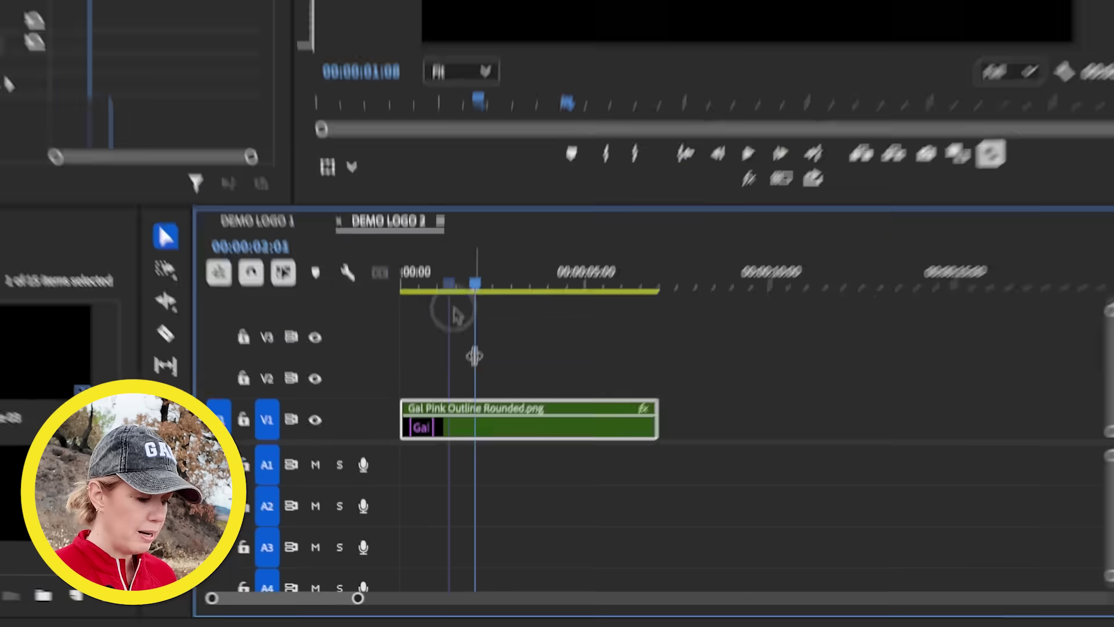
{"action": "key", "text": "c"}
{"action": "left_click", "coordinate": [490, 380]}
{"action": "mouse_move", "coordinate": [548, 226]}
{"action": "left_mouse_down"}
{"action": "mouse_move", "coordinate": [597, 237]}
{"action": "mouse_move", "coordinate": [559, 223]}
{"action": "left_mouse_up"}
{"action": "left_click", "coordinate": [601, 383]}
{"action": "key", "text": "v"}
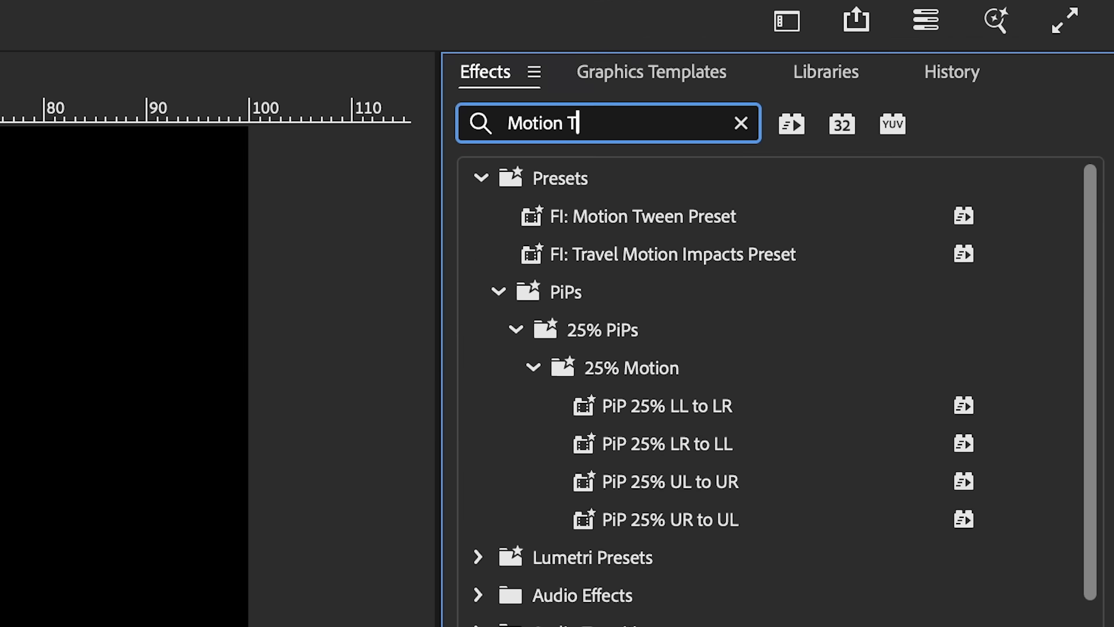
Apply FI: Motion Tween to the first logo piece's start and show its settings
{"action": "type", "text": "ween"}
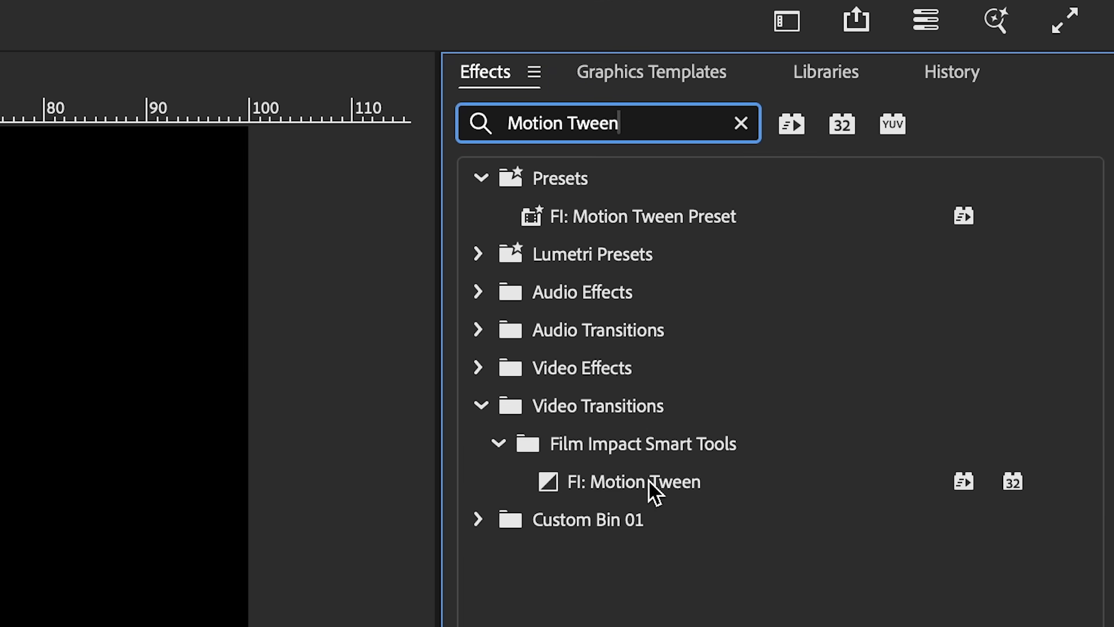
{"action": "left_click_drag", "start_coordinate": [649, 481], "coordinate": [302, 478]}
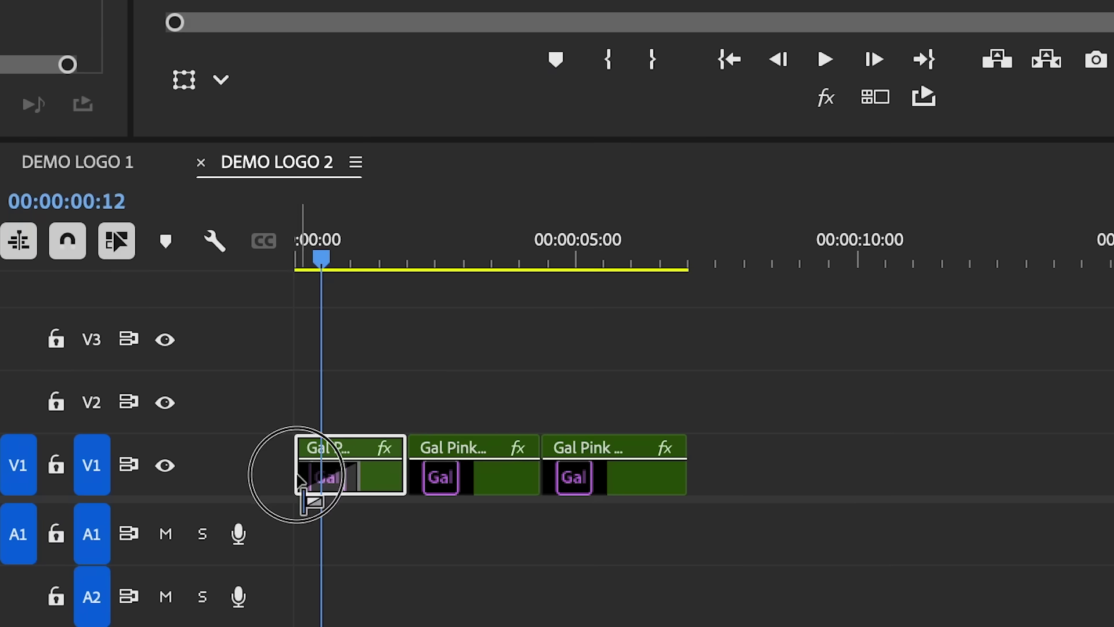
{"action": "left_click_drag", "start_coordinate": [325, 238], "coordinate": [296, 238]}
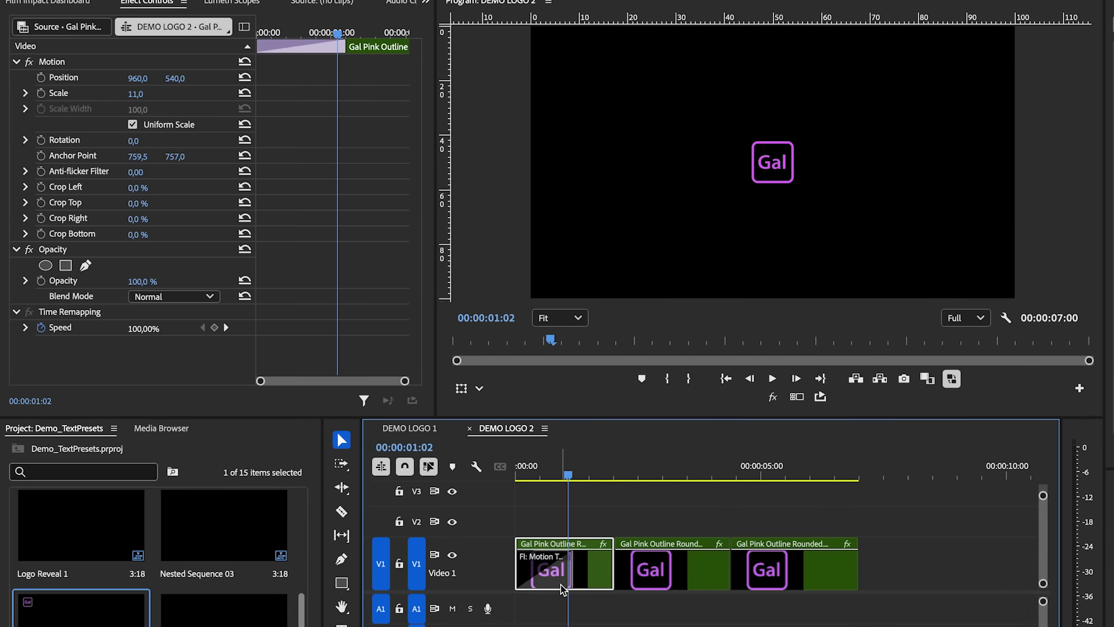
{"action": "left_click", "coordinate": [557, 580]}
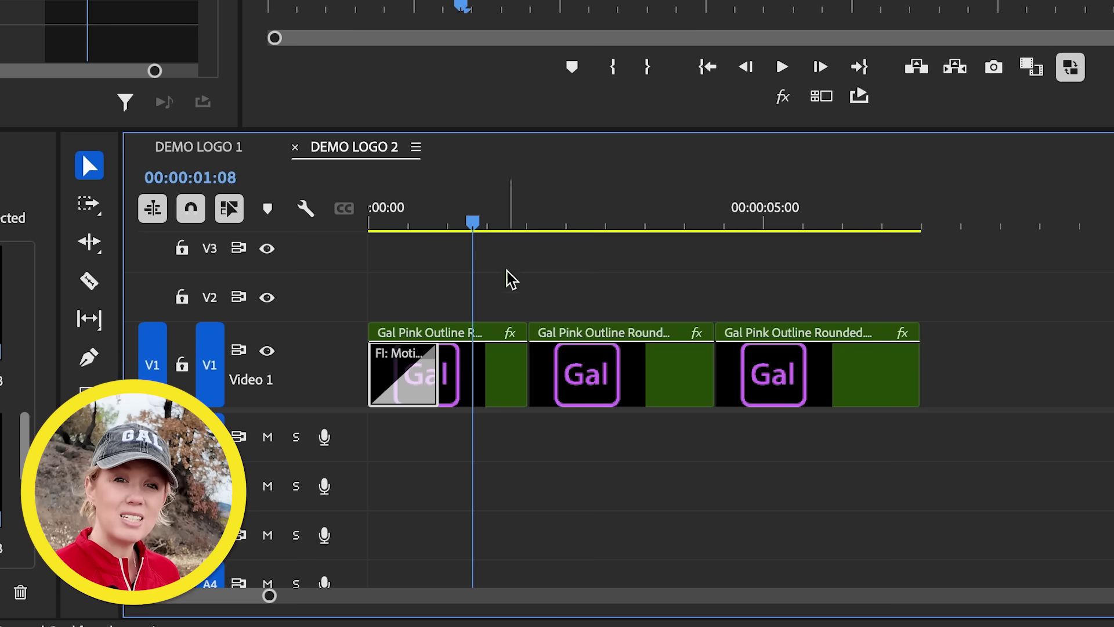
Select the middle logo clip and raise its Scale to 31
{"action": "left_click_drag", "start_coordinate": [552, 219], "coordinate": [604, 221]}
{"action": "left_click", "coordinate": [595, 388]}
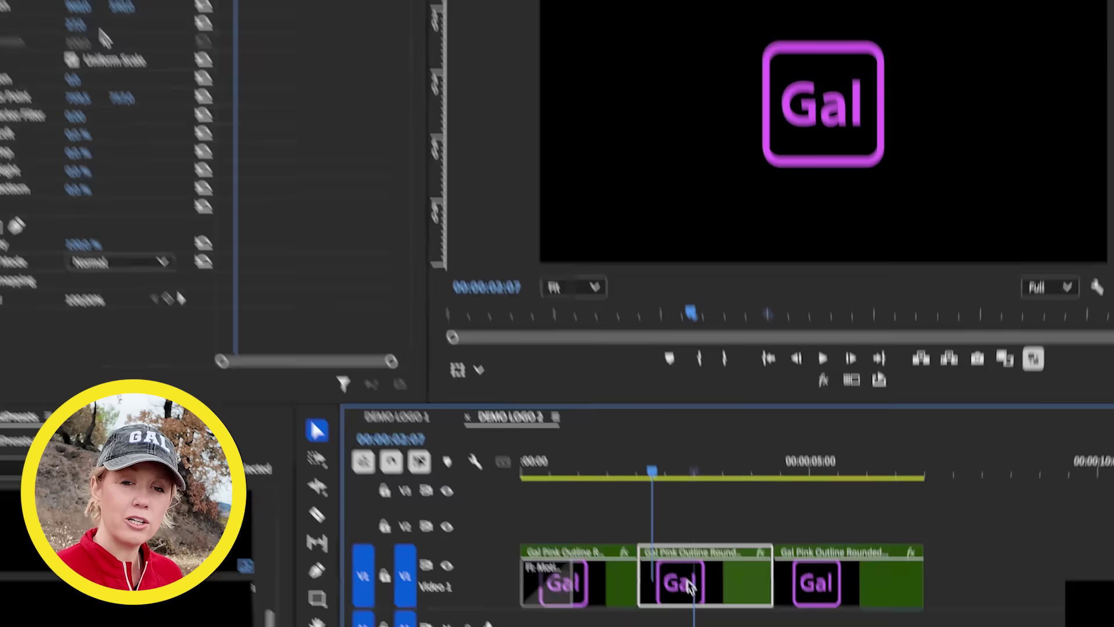
{"action": "left_click_drag", "start_coordinate": [110, 66], "coordinate": [122, 66]}
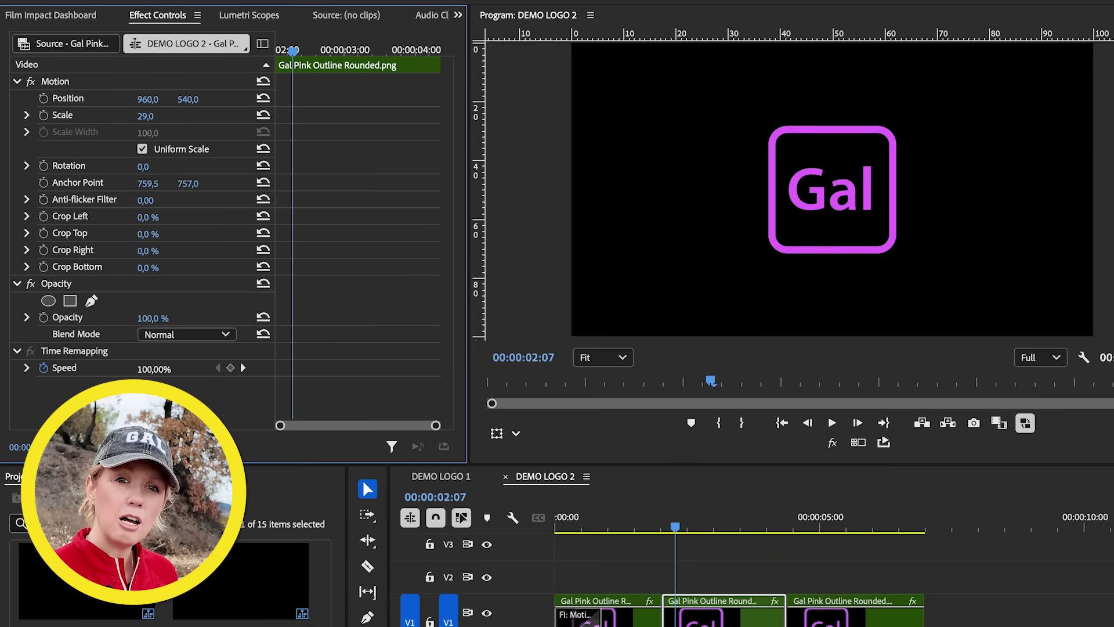
{"action": "left_click_drag", "start_coordinate": [145, 116], "coordinate": [148, 116]}
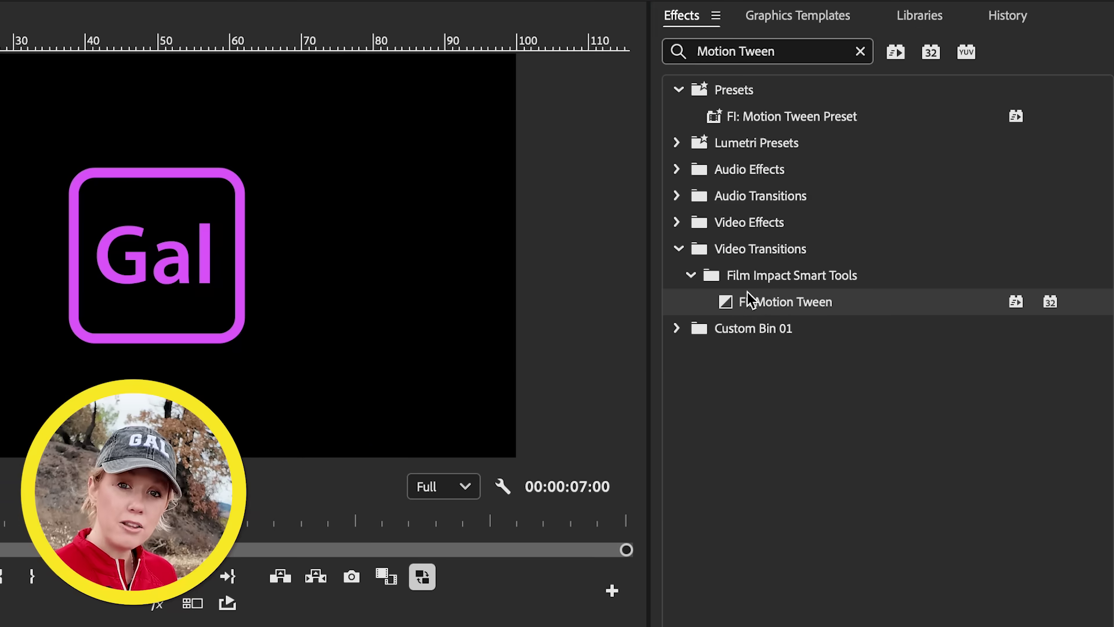
Add a Motion Tween at the first edit point with the Accelerate Roll preset and preview it
{"action": "left_click_drag", "start_coordinate": [747, 291], "coordinate": [679, 624]}
{"action": "left_click_drag", "start_coordinate": [535, 395], "coordinate": [541, 398]}
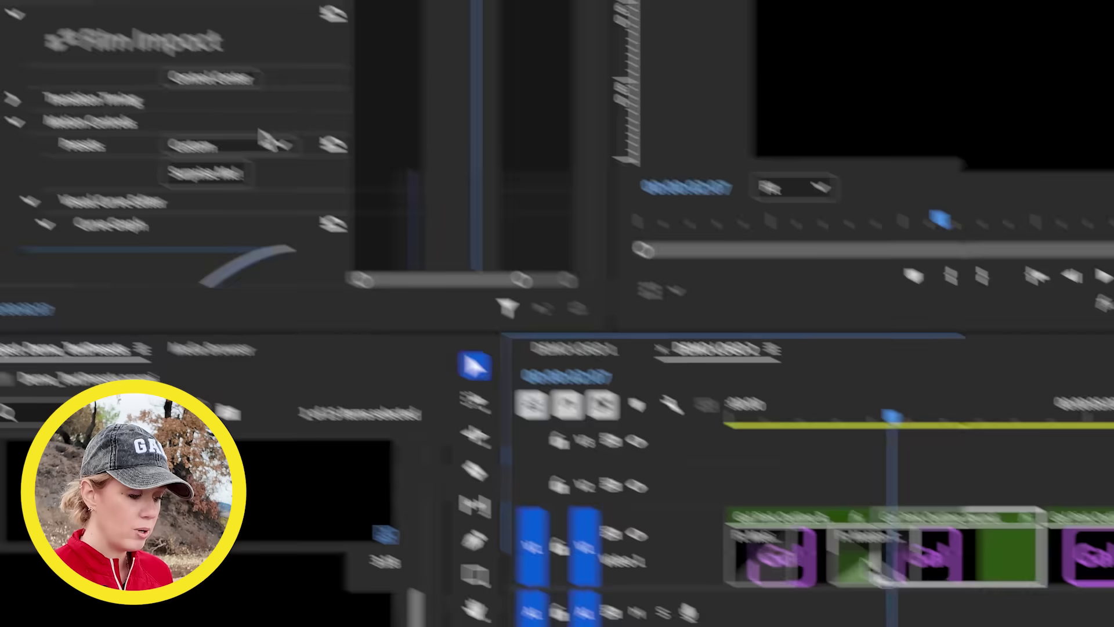
{"action": "left_click", "coordinate": [386, 223]}
{"action": "left_click", "coordinate": [385, 437]}
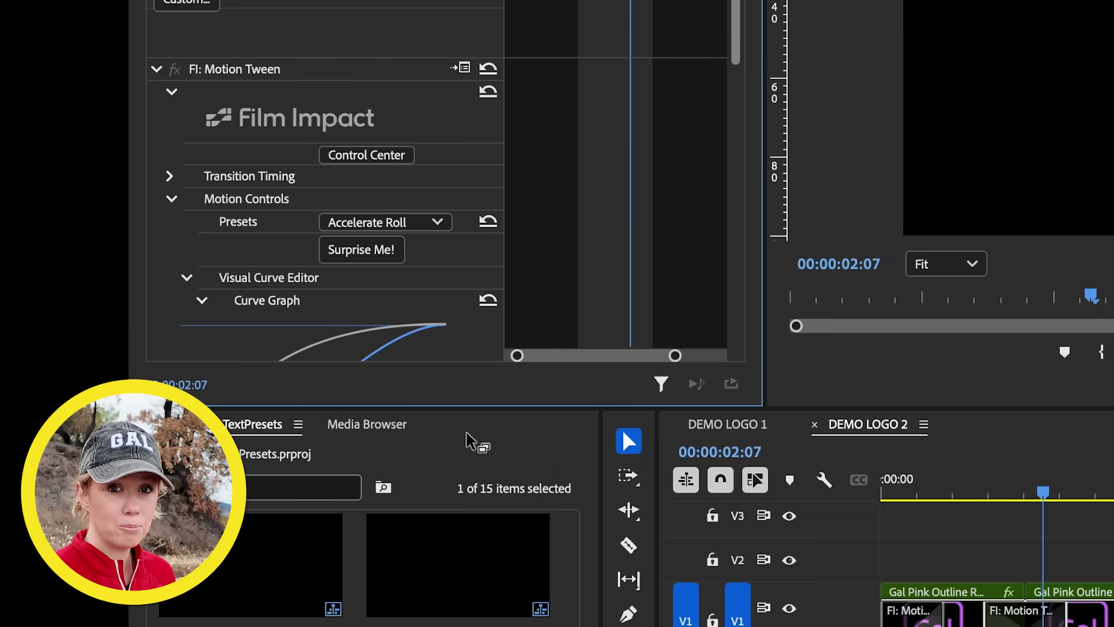
{"action": "left_click_drag", "start_coordinate": [1007, 492], "coordinate": [966, 493]}
{"action": "key", "text": "space"}
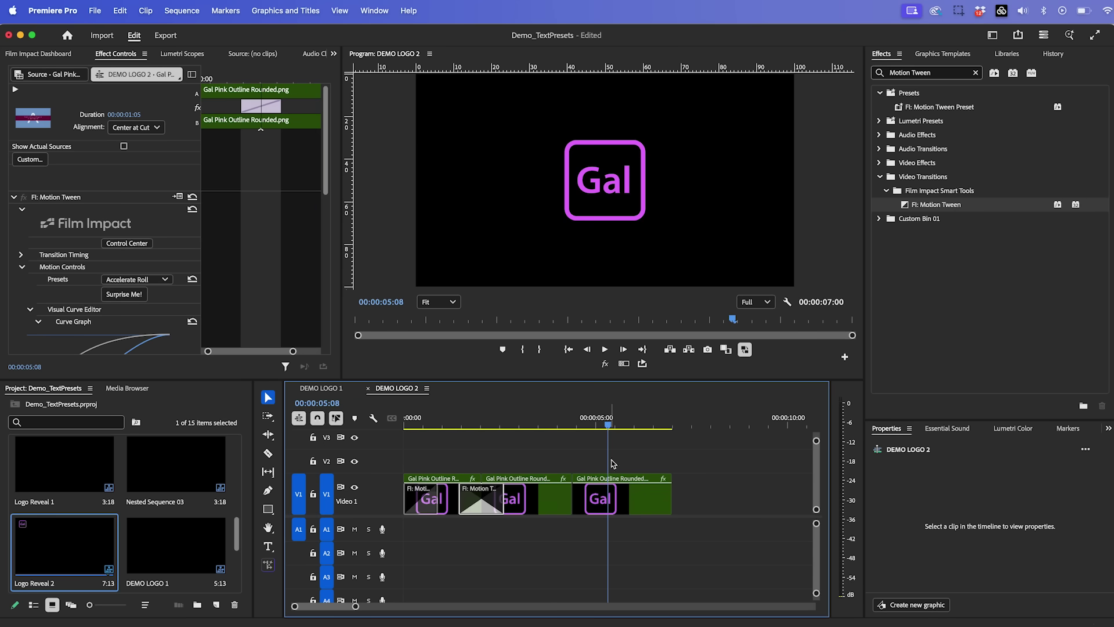
Move the third Gal logo into the frame's upper-left corner
{"action": "left_click", "coordinate": [616, 506]}
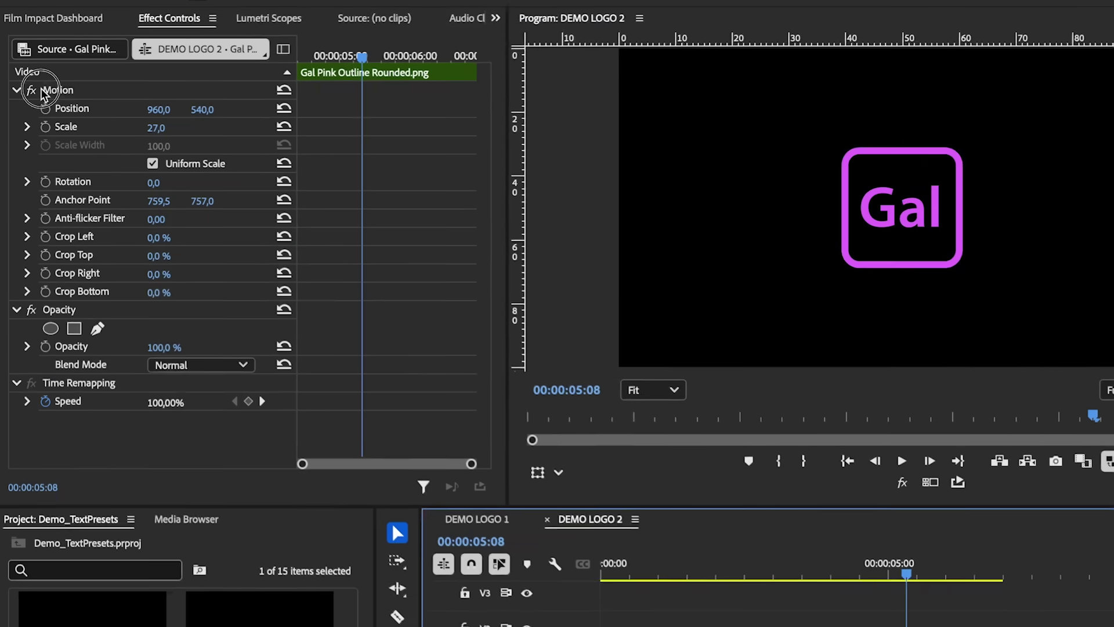
{"action": "left_click", "coordinate": [41, 101]}
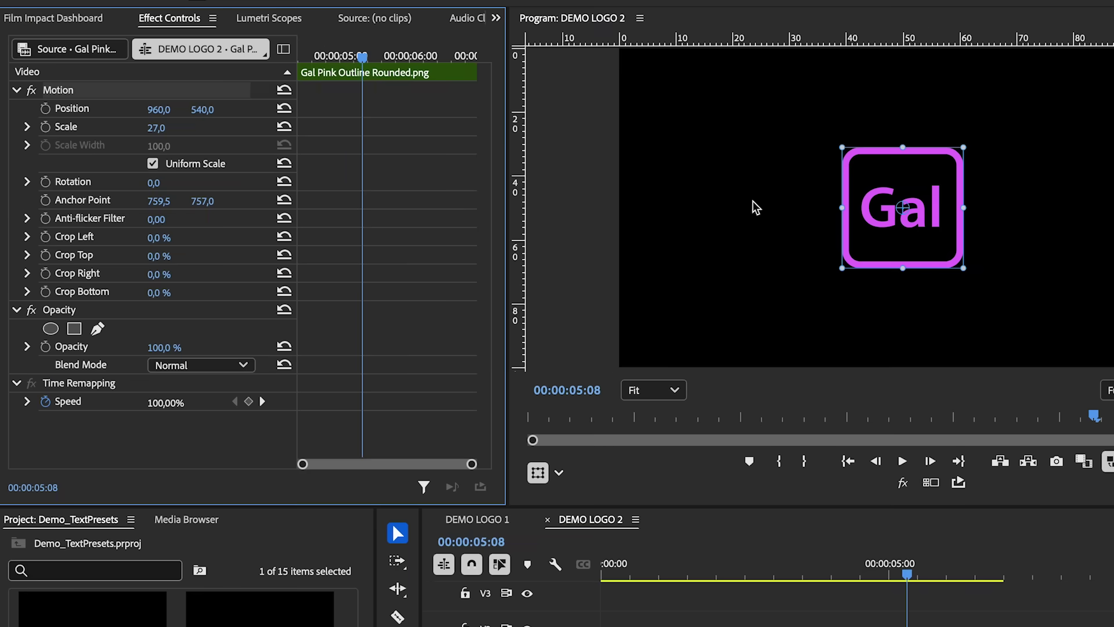
{"action": "left_click_drag", "start_coordinate": [935, 247], "coordinate": [737, 152]}
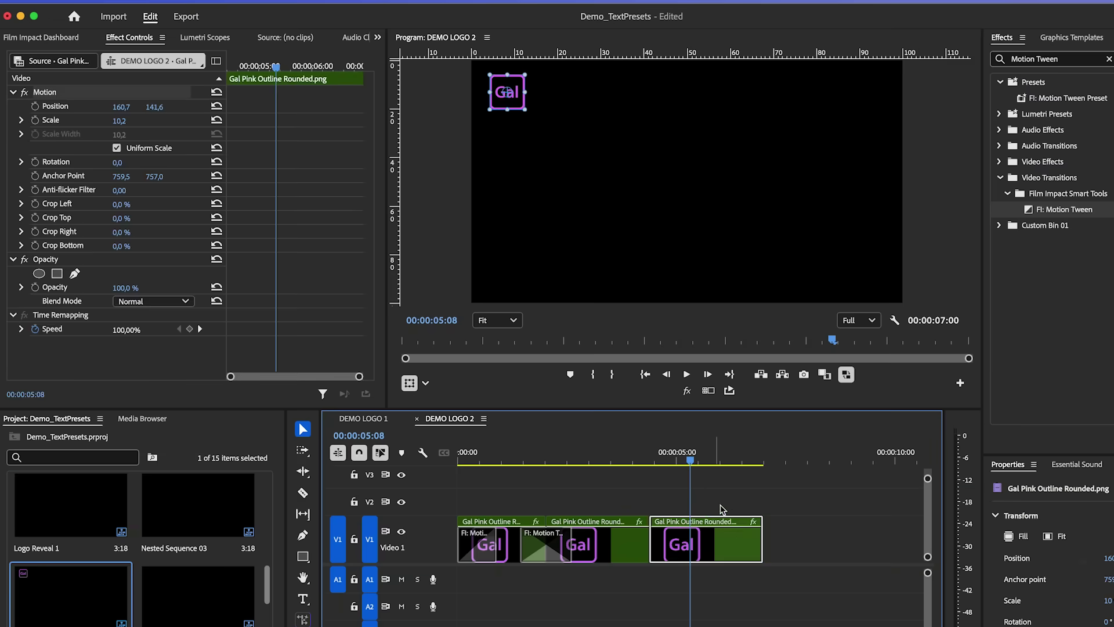
Add an FI: Motion Tween transition on the cut before the third logo clip
{"action": "left_click", "coordinate": [722, 499]}
{"action": "left_click", "coordinate": [717, 550]}
{"action": "left_click_drag", "start_coordinate": [657, 556], "coordinate": [661, 556]}
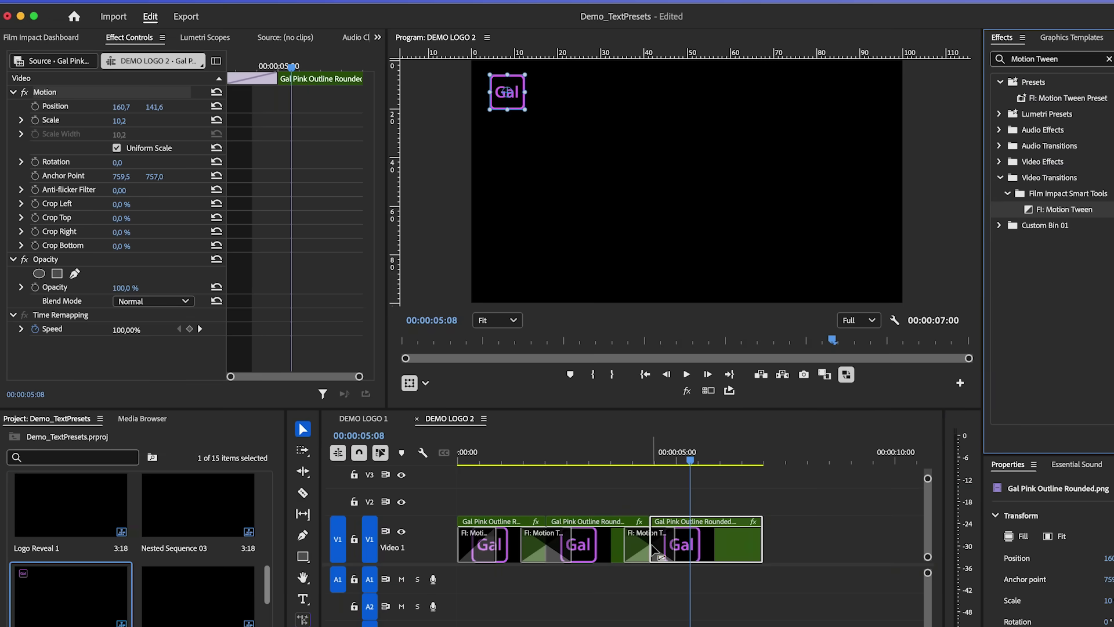
{"action": "left_click", "coordinate": [645, 537]}
Open the Presets dropdown for the FI: Motion Tween transition in Effect Controls
{"action": "left_click", "coordinate": [167, 234]}
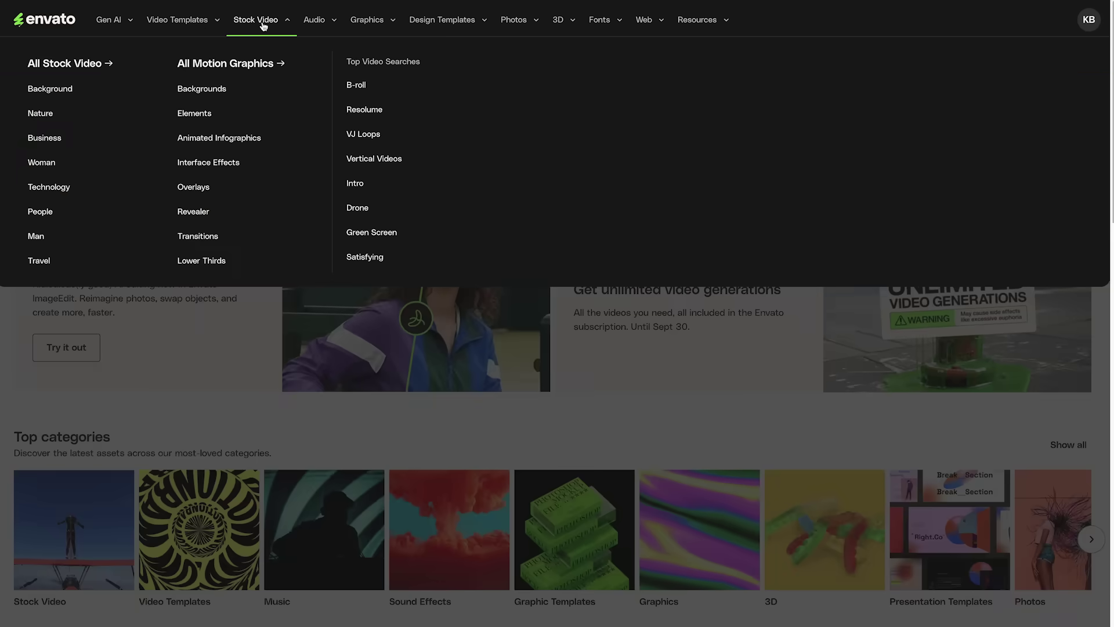
Open Envato's All Stock Video catalogue and scroll through the footage results
{"action": "left_click", "coordinate": [91, 64]}
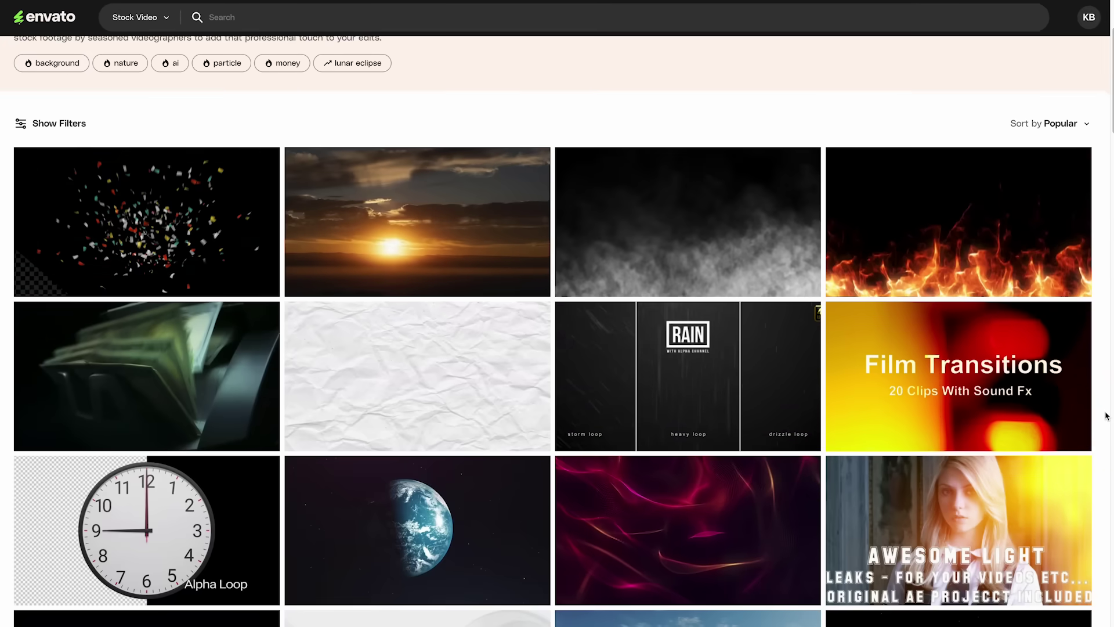
{"action": "scroll", "coordinate": [1106, 417], "scroll_direction": "down", "scroll_amount": 3}
{"action": "scroll", "coordinate": [1106, 417], "scroll_direction": "down", "scroll_amount": 5}
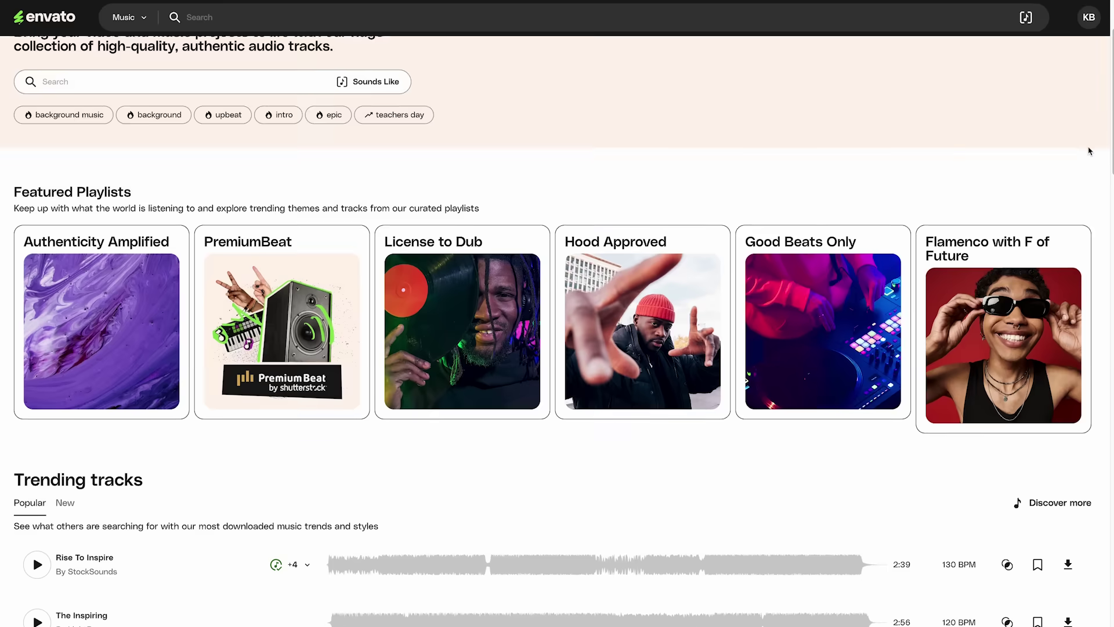
{"action": "scroll", "coordinate": [1090, 151], "scroll_direction": "down", "scroll_amount": 3}
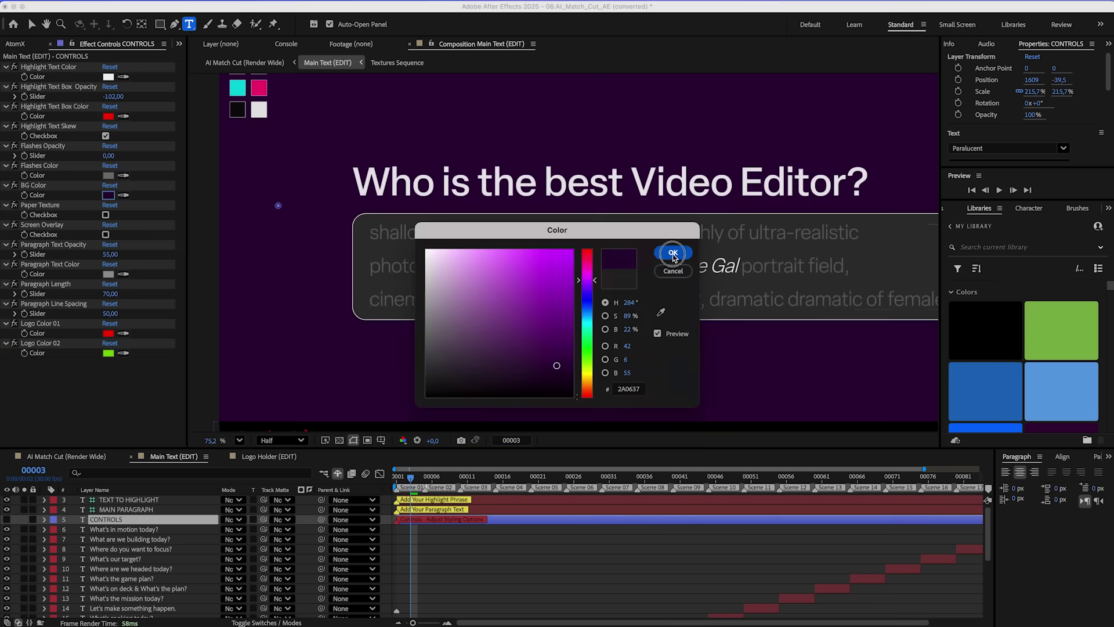
Confirm 2A0637 as the template's BG Color
{"action": "left_click", "coordinate": [671, 251]}
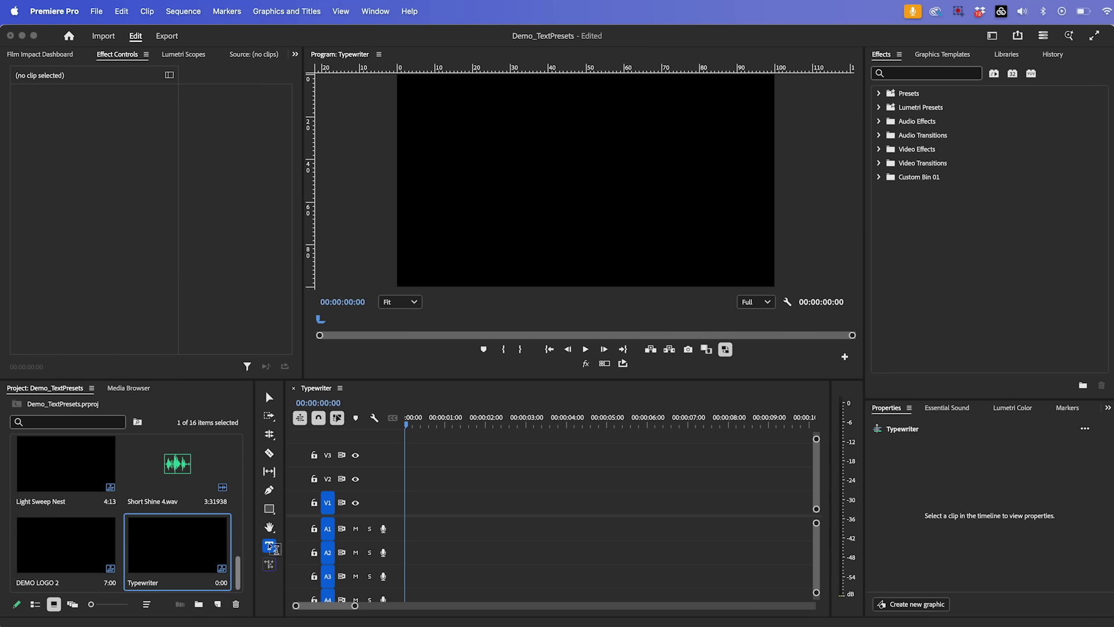
Type the 'Chapter One.' title into a new text box in the Program Monitor
{"action": "left_click", "coordinate": [272, 542]}
{"action": "left_click", "coordinate": [466, 188]}
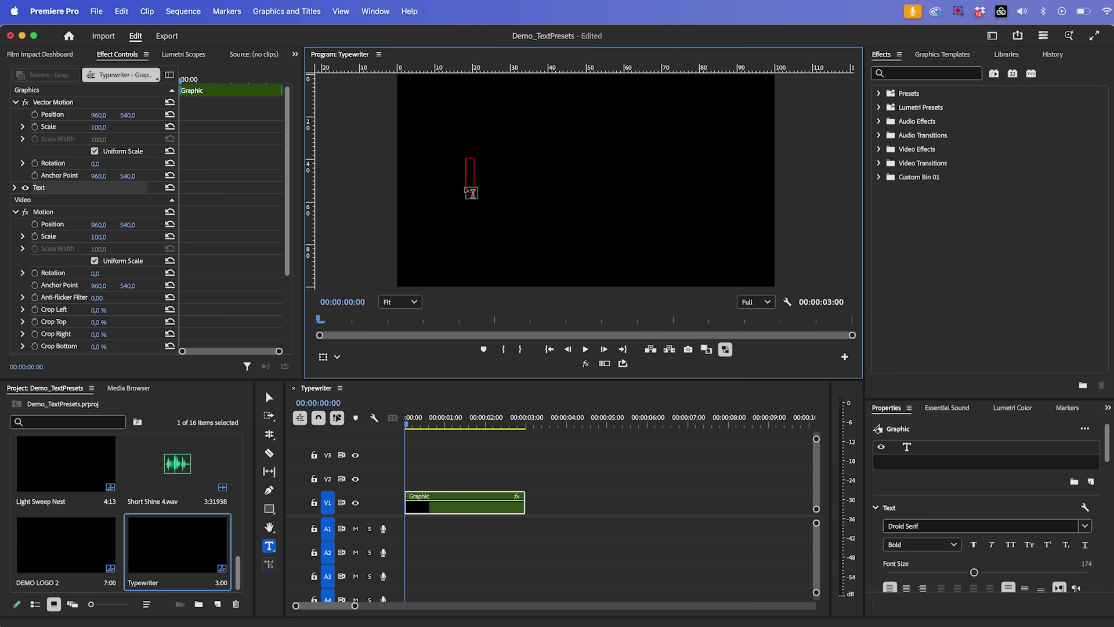
{"action": "type", "text": "Chapter One."}
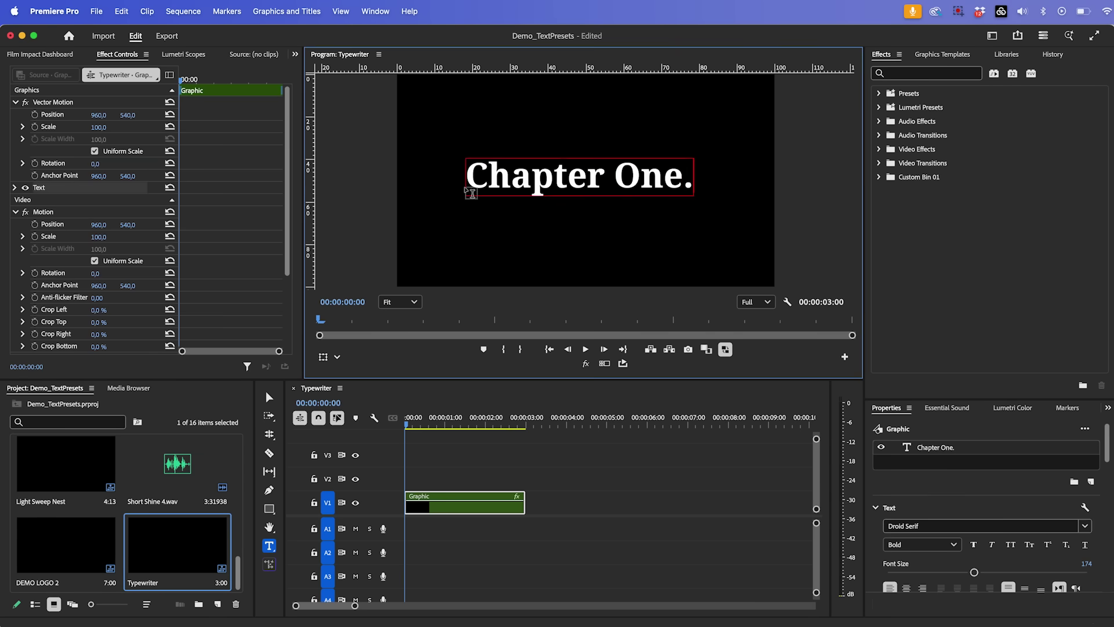
Set the title to DM Sans ExtraBold, centre-aligned and horizontally centred in the frame
{"action": "key", "text": "super+a"}
{"action": "left_click", "coordinate": [912, 525]}
{"action": "type", "text": "D"}
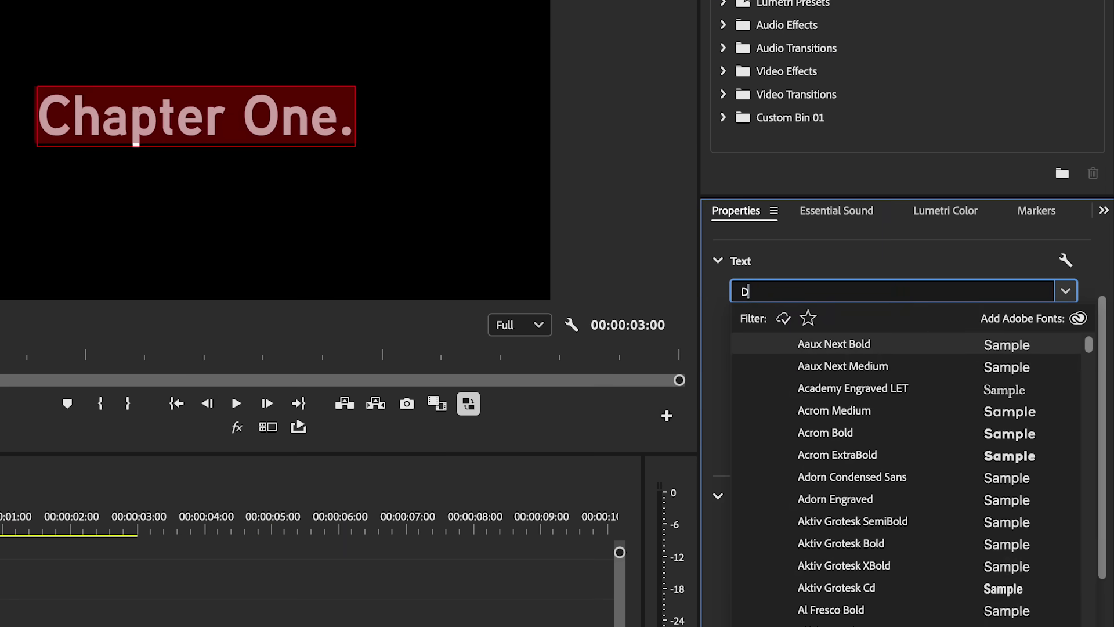
{"action": "type", "text": "M san"}
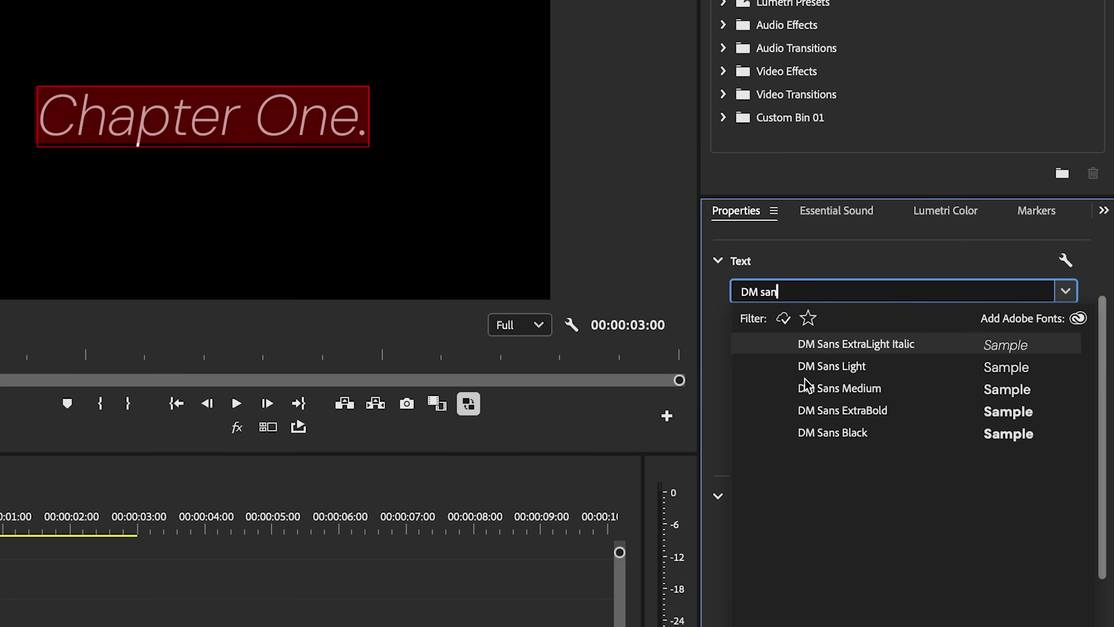
{"action": "left_click", "coordinate": [824, 410]}
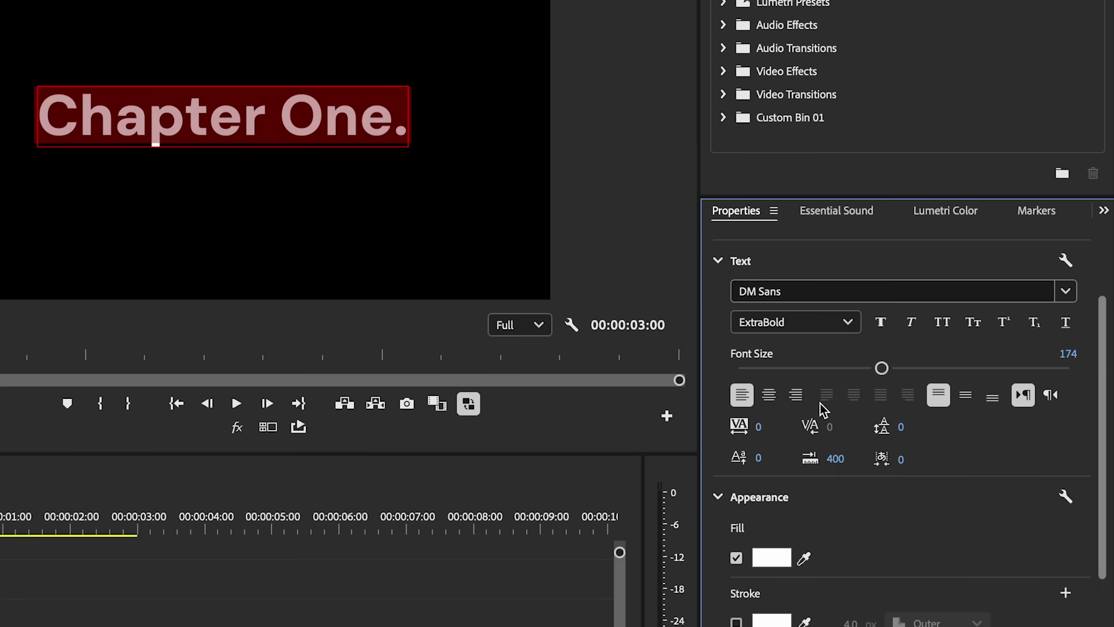
{"action": "left_click", "coordinate": [769, 396]}
{"action": "scroll", "coordinate": [1087, 439], "scroll_direction": "down", "scroll_amount": 10}
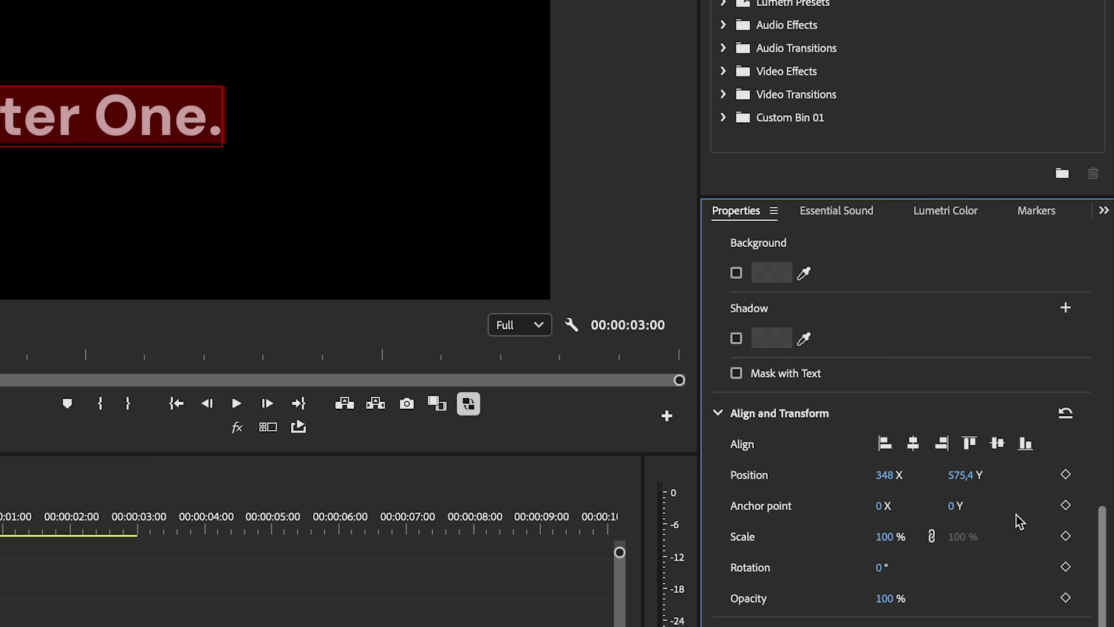
{"action": "left_click", "coordinate": [913, 445]}
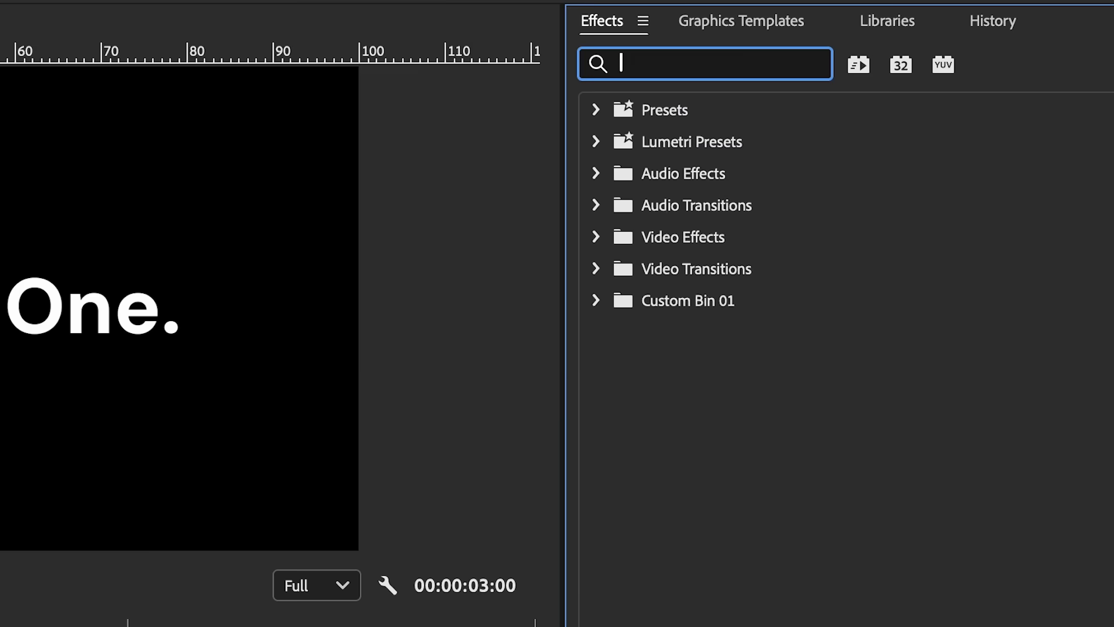
Apply FI: Typewriter Impacts to the start of the title clip and preview it
{"action": "type", "text": "Typewriter"}
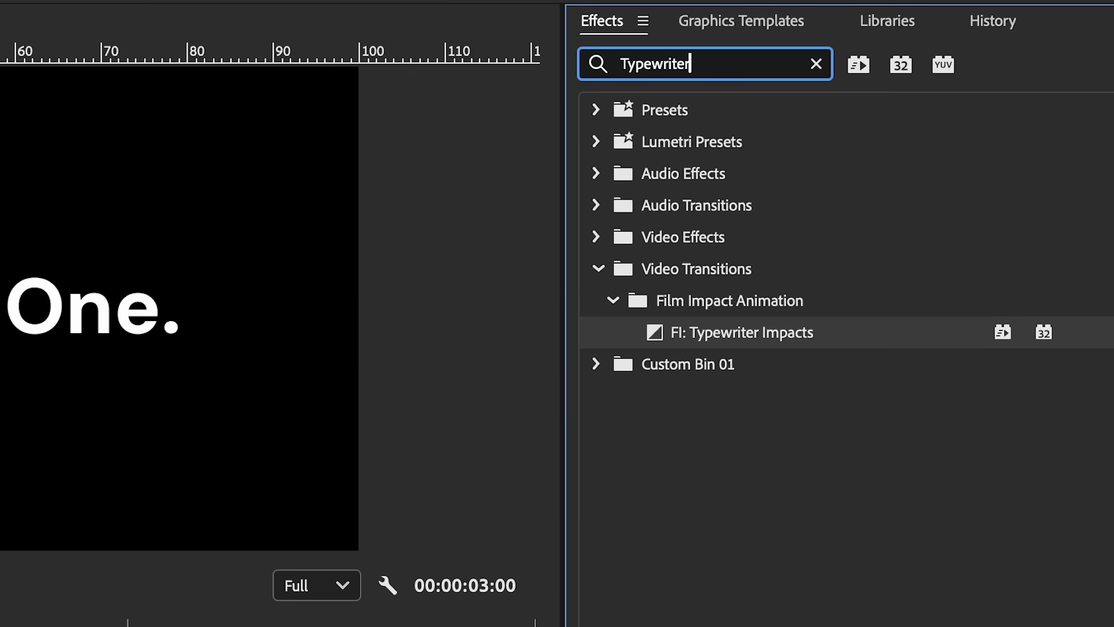
{"action": "left_click_drag", "start_coordinate": [731, 333], "coordinate": [283, 413]}
{"action": "key", "text": "space"}
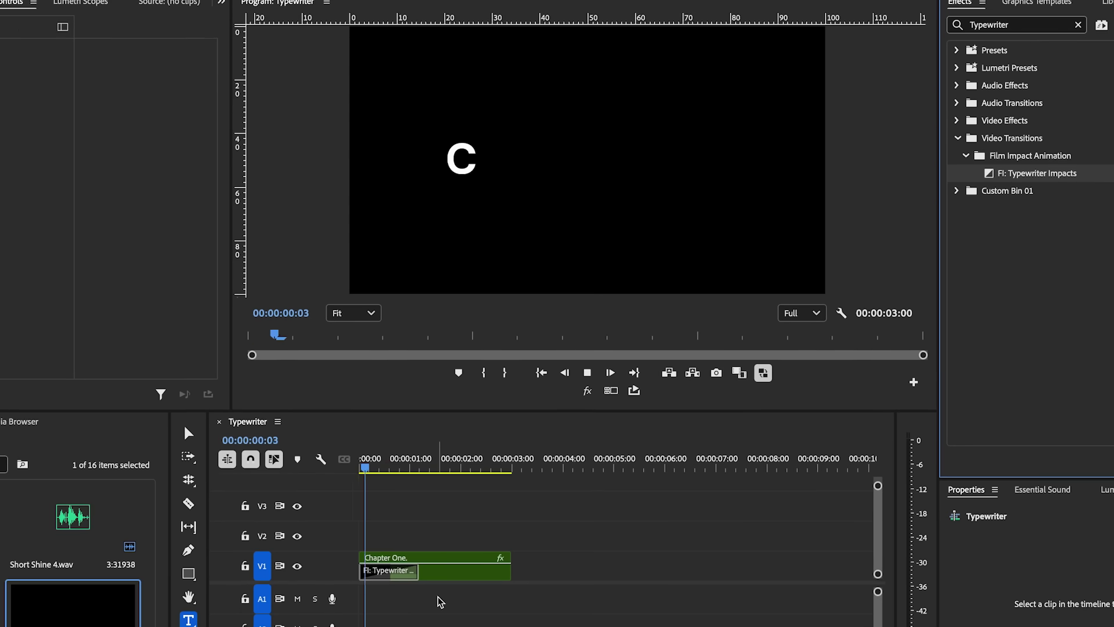
{"action": "key", "text": "space"}
Adjust the typewriter transition's length to 00:00:01:06 and replay the animation
{"action": "left_click_drag", "start_coordinate": [412, 574], "coordinate": [386, 573]}
{"action": "key", "text": "Home"}
{"action": "key", "text": "space"}
{"action": "key", "text": "space"}
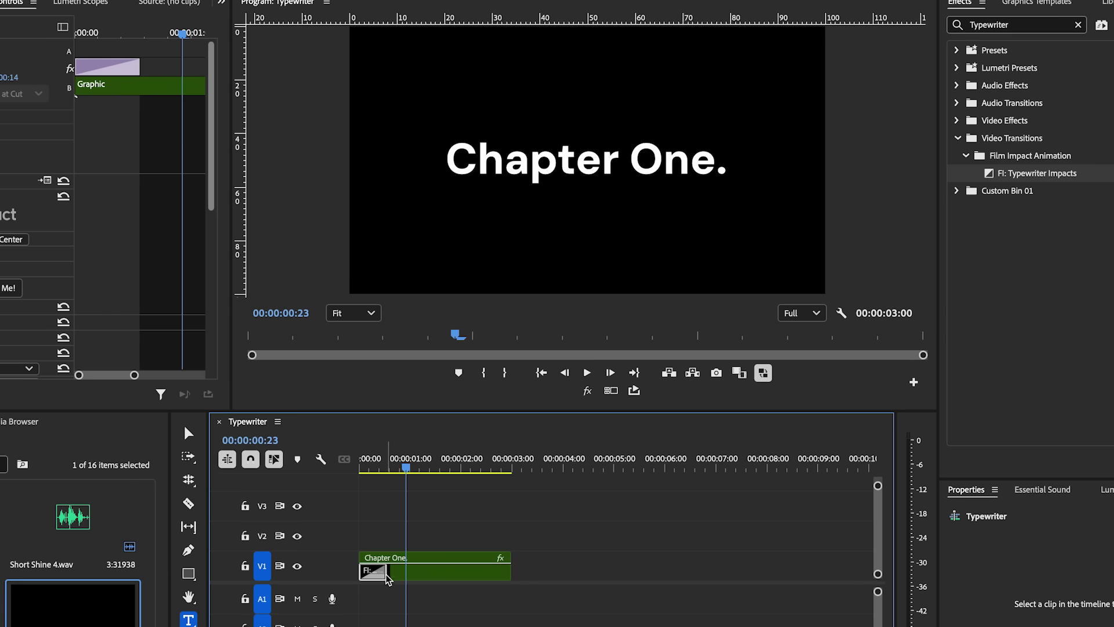
{"action": "left_click", "coordinate": [386, 573]}
{"action": "left_click_drag", "start_coordinate": [386, 574], "coordinate": [441, 574]}
{"action": "key", "text": "Home"}
{"action": "key", "text": "space"}
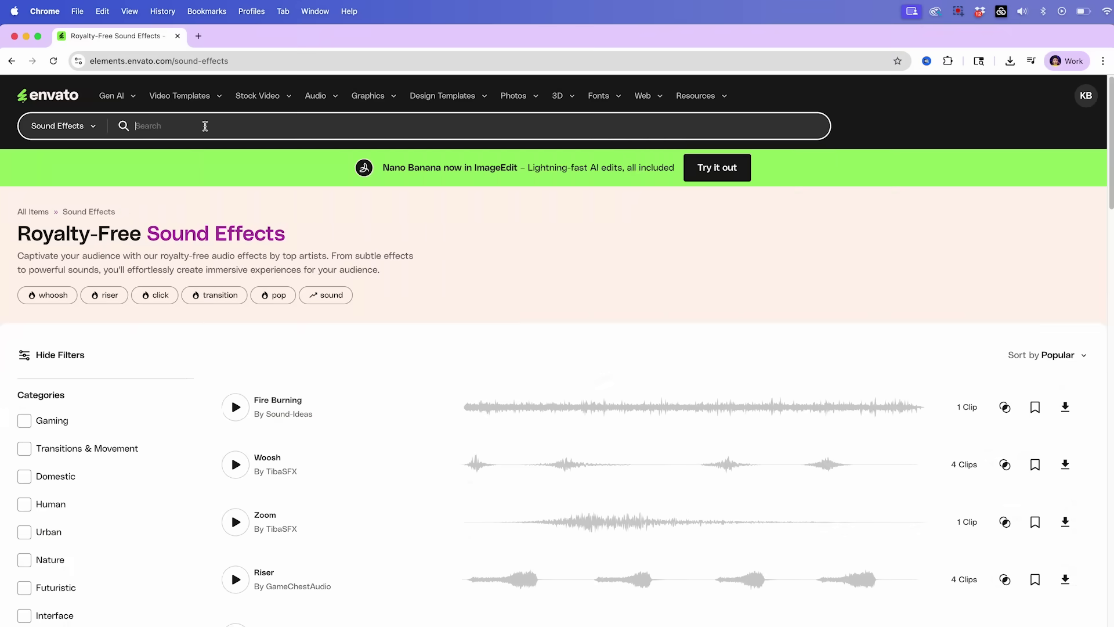
Search Envato Sound Effects for 'typewriter' and preview one of the results
{"action": "type", "text": "typewriter"}
{"action": "key", "text": "Return"}
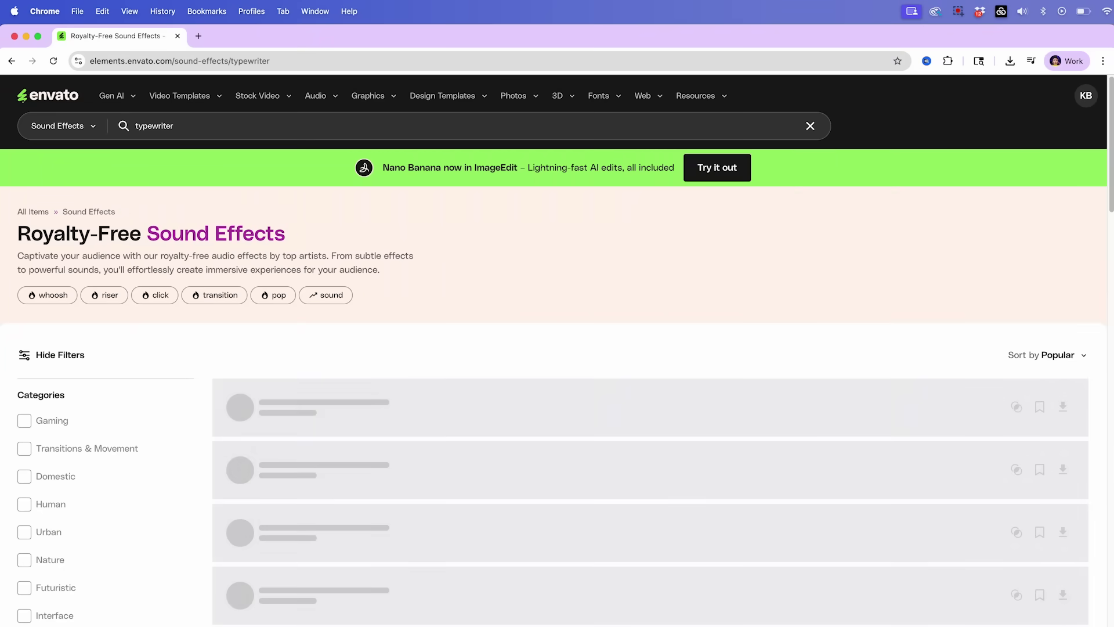
{"action": "scroll", "coordinate": [232, 467], "scroll_direction": "down", "scroll_amount": 3}
{"action": "left_click", "coordinate": [235, 465]}
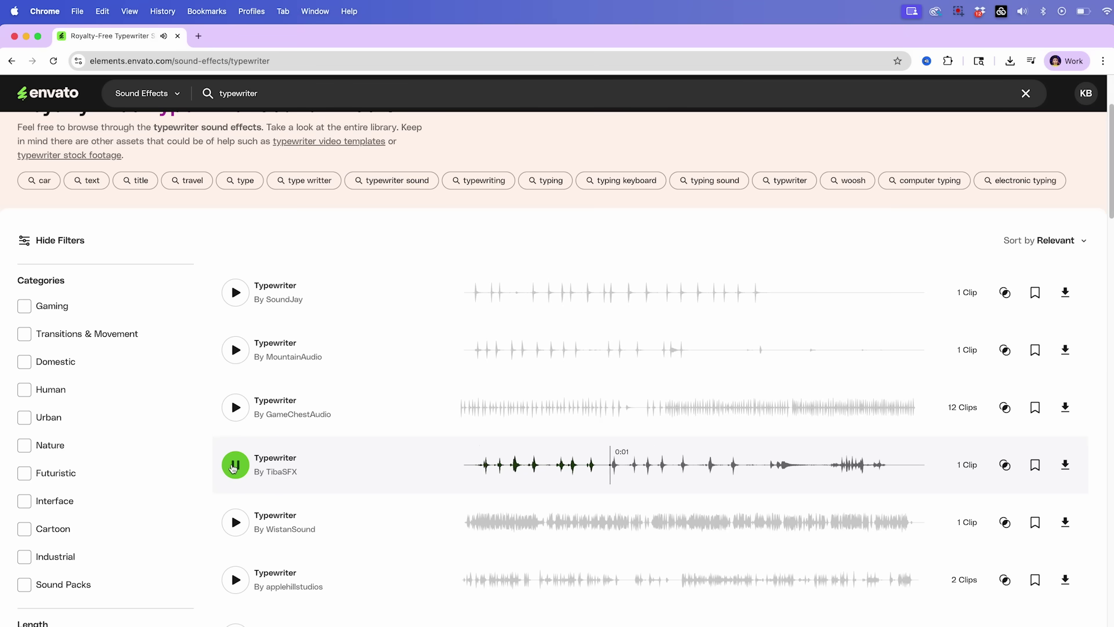
{"action": "left_click", "coordinate": [233, 466]}
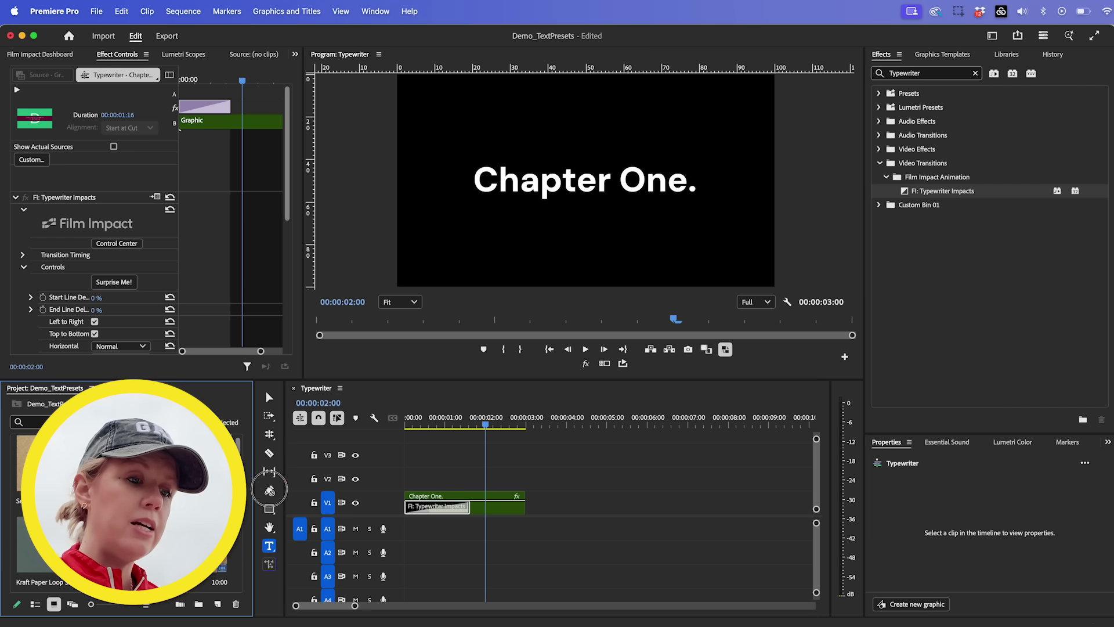
Put the typewriter .wav on A1 and Kraft Paper Loop 2.mp4 on V1, trimmed to the title's end
{"action": "left_click_drag", "start_coordinate": [348, 507], "coordinate": [405, 530]}
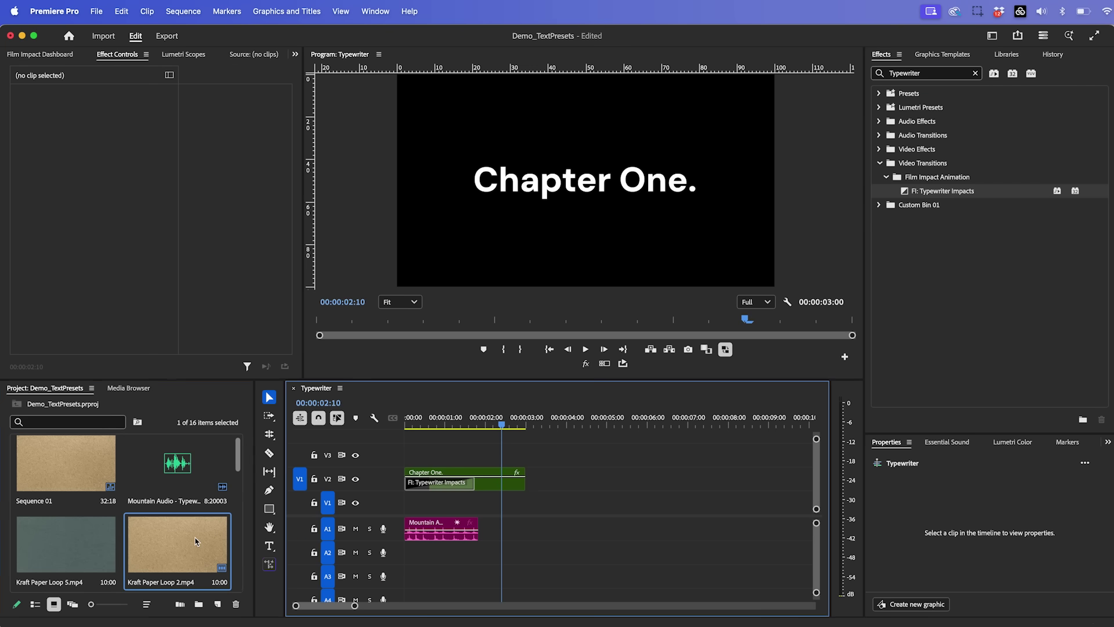
{"action": "left_click_drag", "start_coordinate": [177, 543], "coordinate": [525, 500]}
{"action": "key", "text": "c"}
{"action": "left_click", "coordinate": [526, 500]}
{"action": "key", "text": "v"}
{"action": "left_click", "coordinate": [559, 500]}
{"action": "key", "text": "Delete"}
{"action": "left_click", "coordinate": [503, 510]}
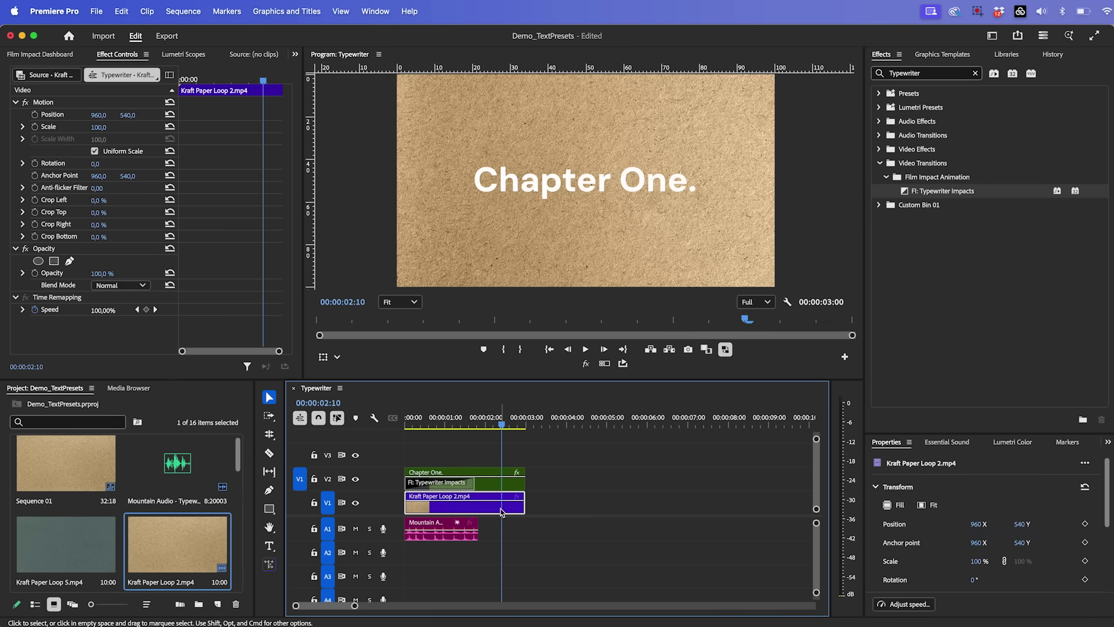
Give the kraft paper background a subtle Lumetri vignette
{"action": "left_click", "coordinate": [1013, 442]}
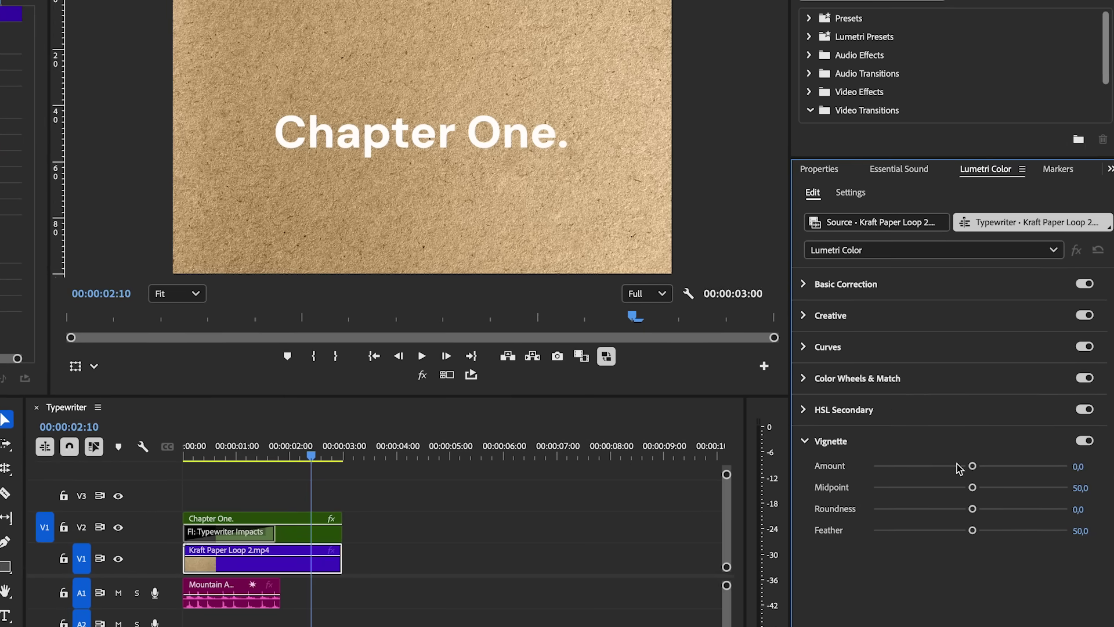
{"action": "left_click_drag", "start_coordinate": [973, 466], "coordinate": [902, 470]}
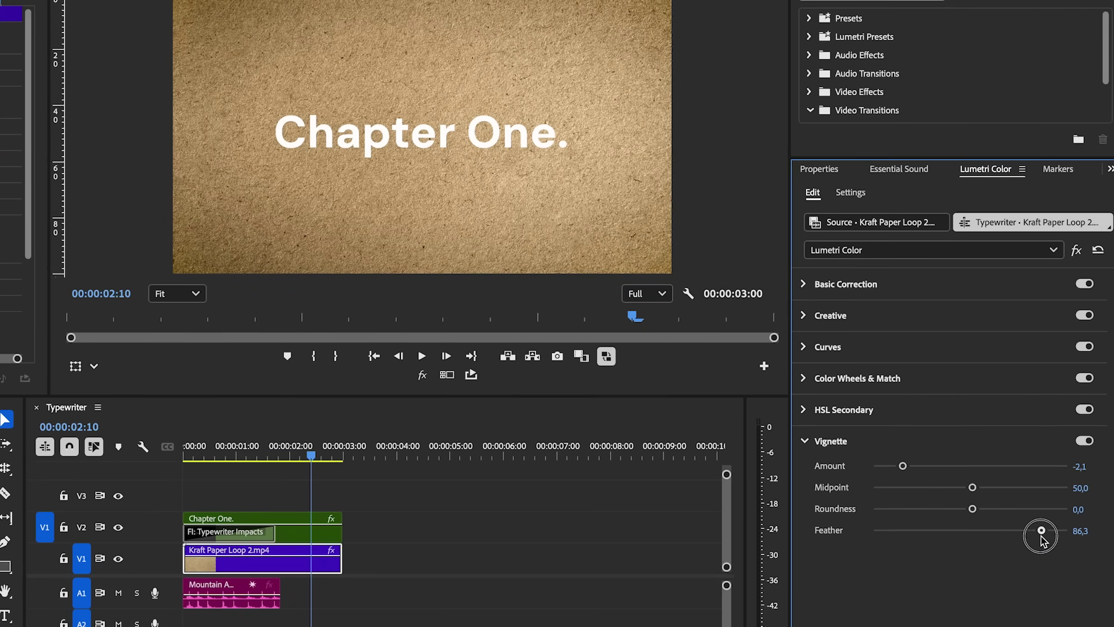
{"action": "left_click", "coordinate": [422, 603]}
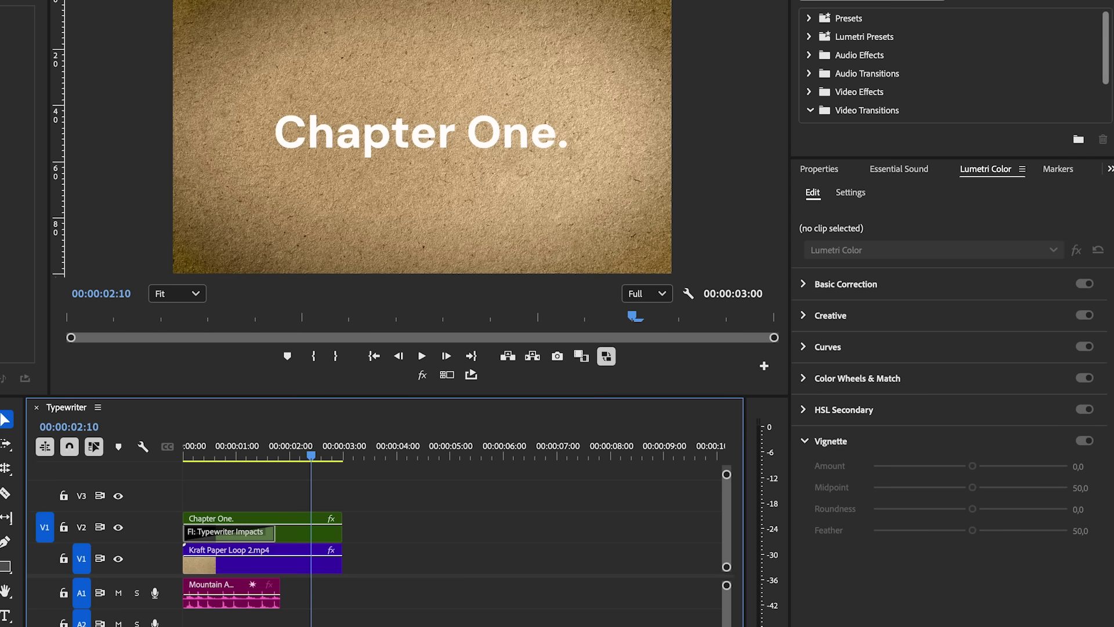
Apply Drop Shadow to the Chapter One. title and raise its Distance to 11
{"action": "left_click", "coordinate": [311, 515]}
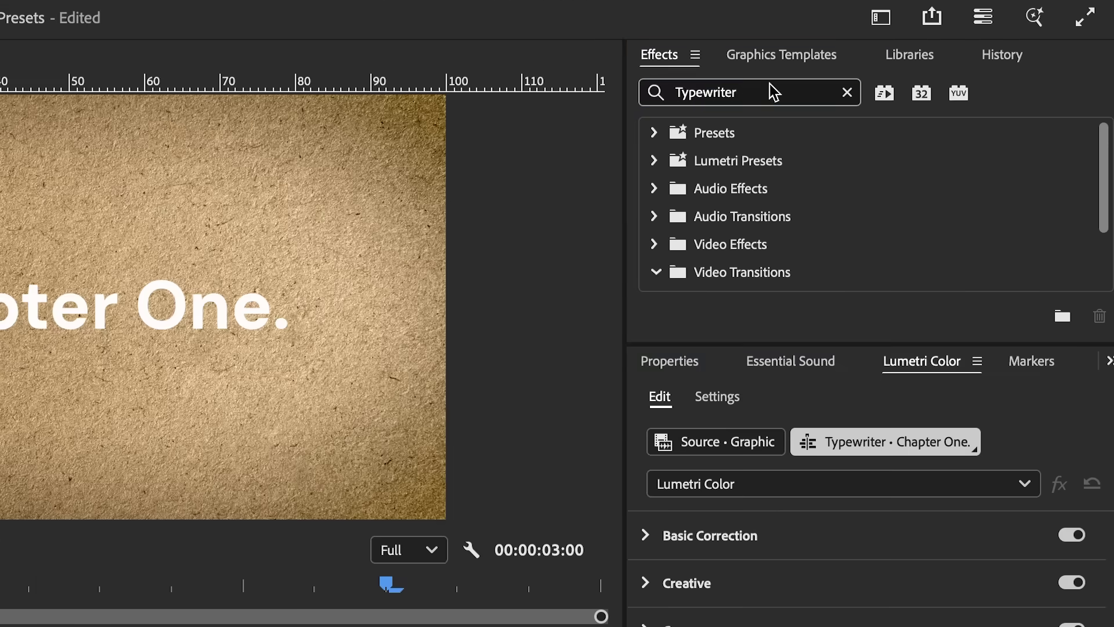
{"action": "double_click", "coordinate": [886, 0]}
{"action": "type", "text": "drop shadow"}
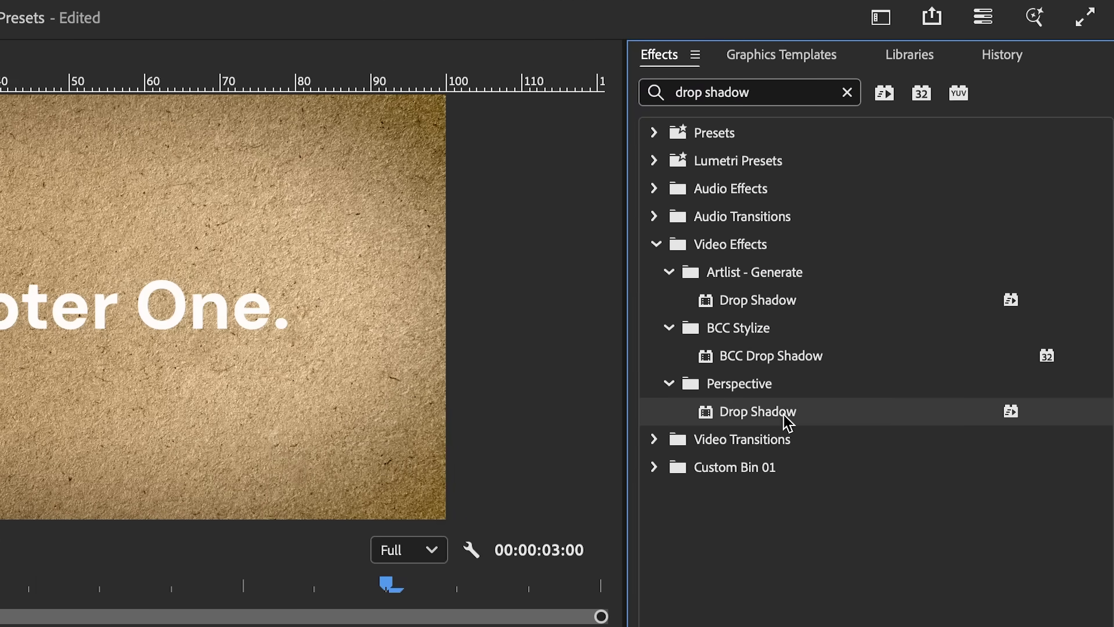
{"action": "left_click_drag", "start_coordinate": [791, 418], "coordinate": [469, 528]}
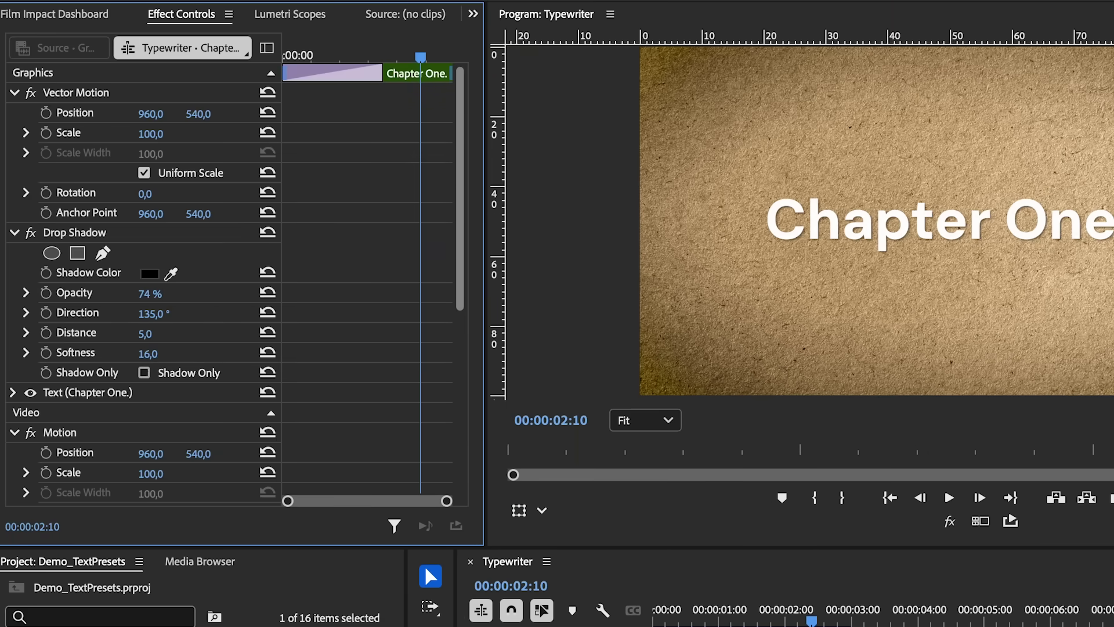
{"action": "left_click_drag", "start_coordinate": [145, 334], "coordinate": [166, 335]}
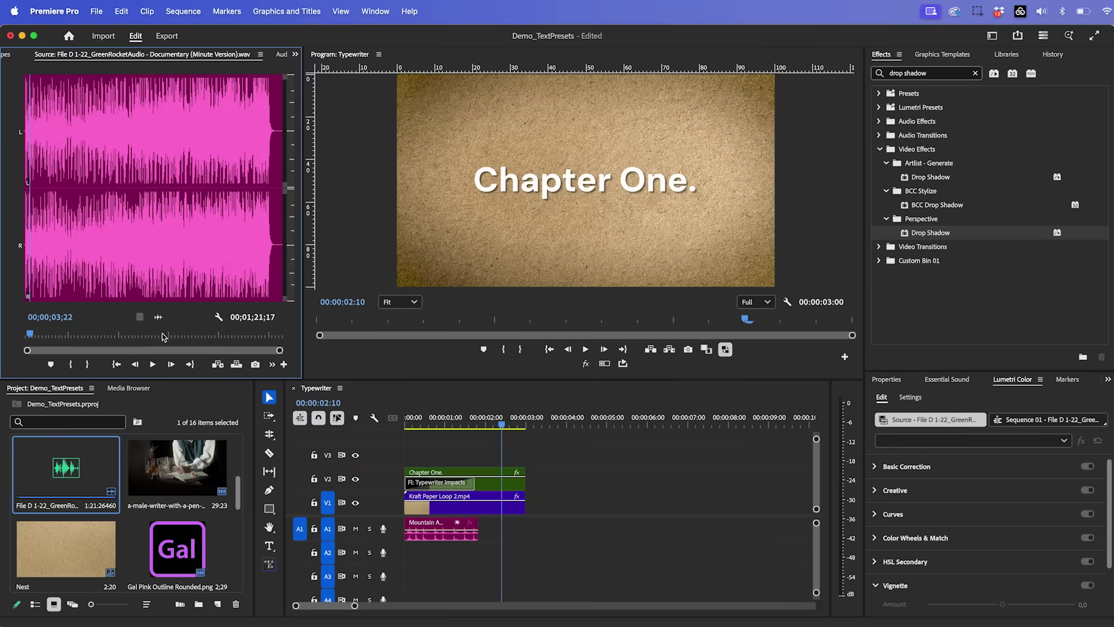
Place the Documentary (Minute Version) music on A2 and play it back with the title
{"action": "left_click_drag", "start_coordinate": [158, 317], "coordinate": [406, 556]}
{"action": "key", "text": "Home"}
{"action": "key", "text": "space"}
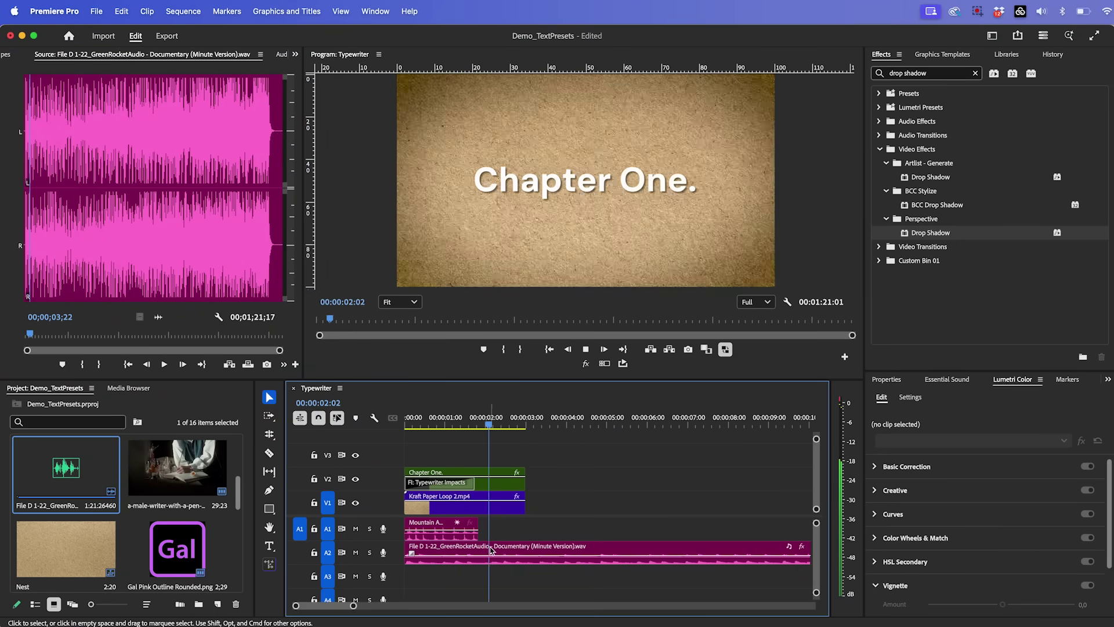
{"action": "key", "text": "space"}
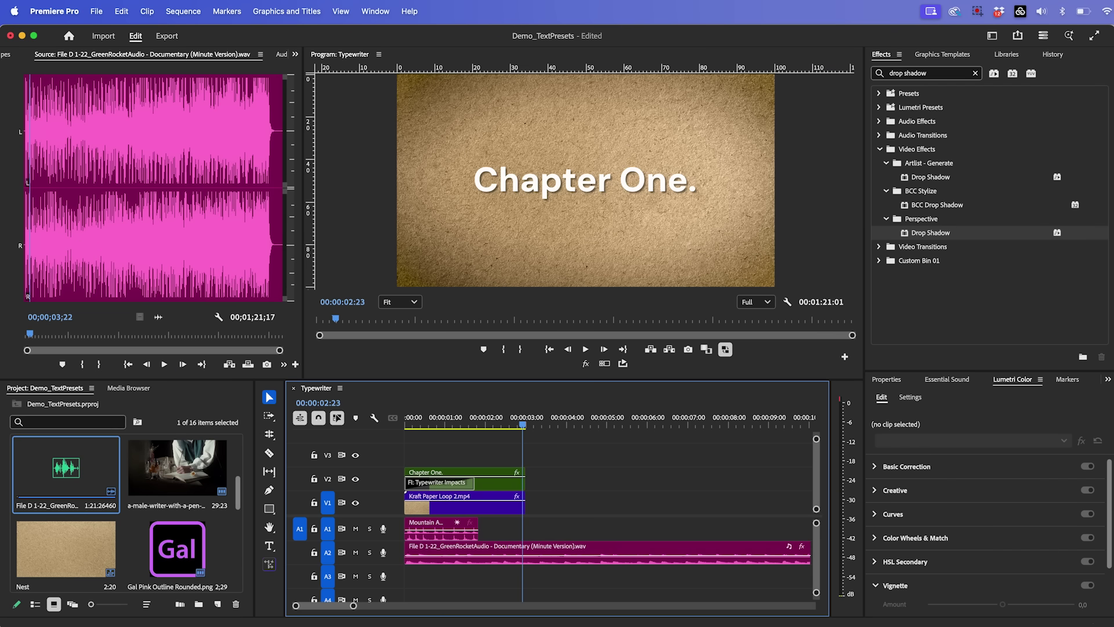
Nest the title and kraft paper clips into a sequence named 'Chapt One Nest'
{"action": "left_click", "coordinate": [546, 498]}
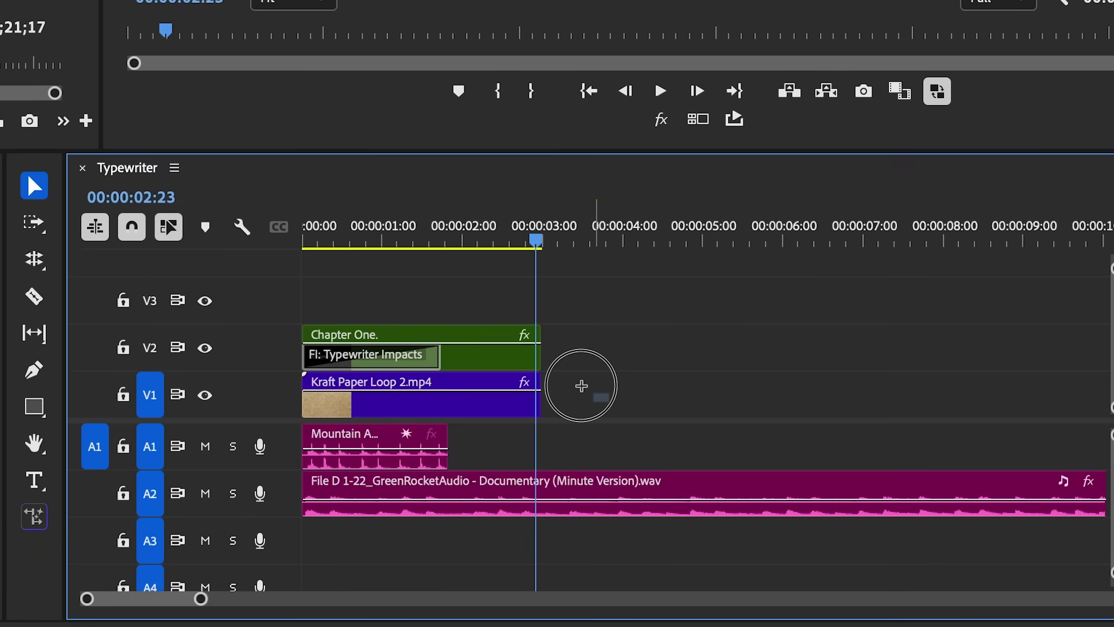
{"action": "left_click_drag", "start_coordinate": [581, 385], "coordinate": [490, 359]}
{"action": "right_click", "coordinate": [489, 357]}
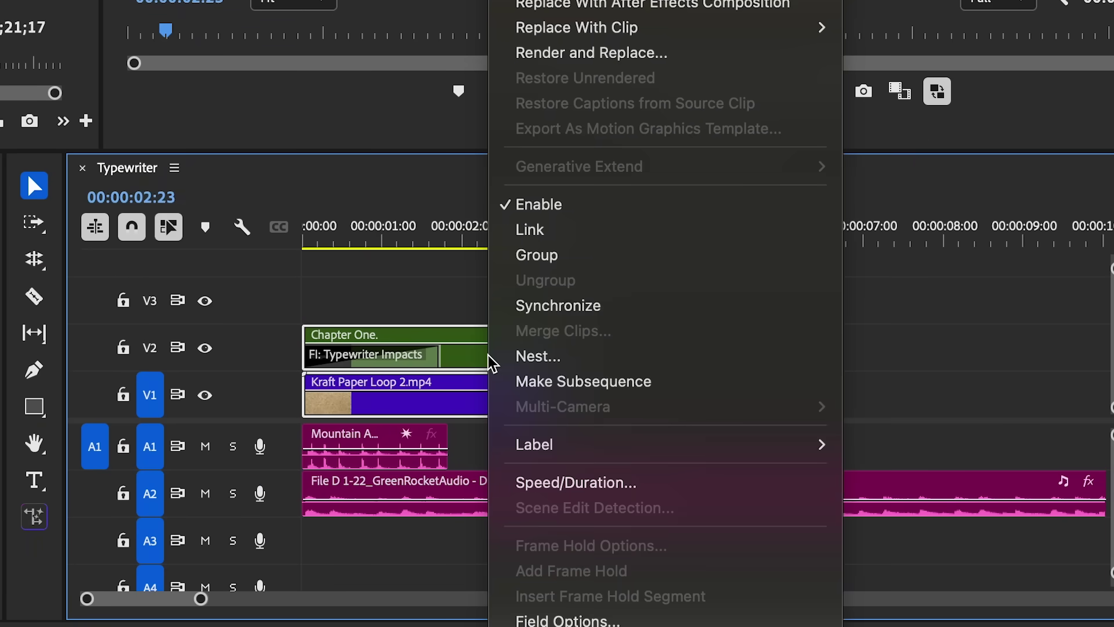
{"action": "left_click", "coordinate": [562, 355]}
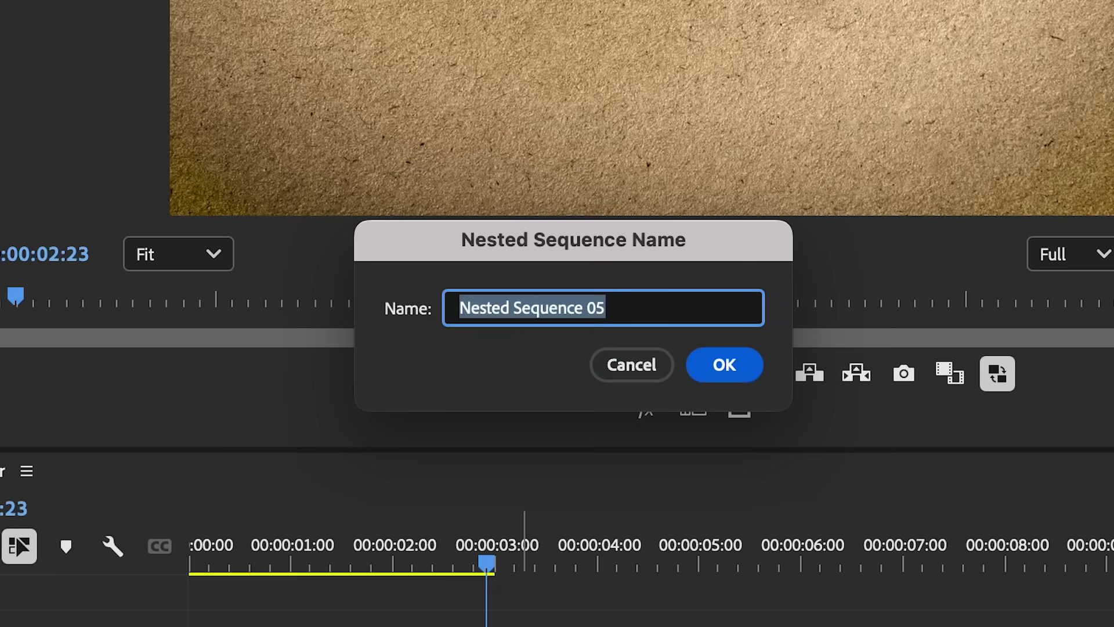
{"action": "type", "text": "Chapt One Nest"}
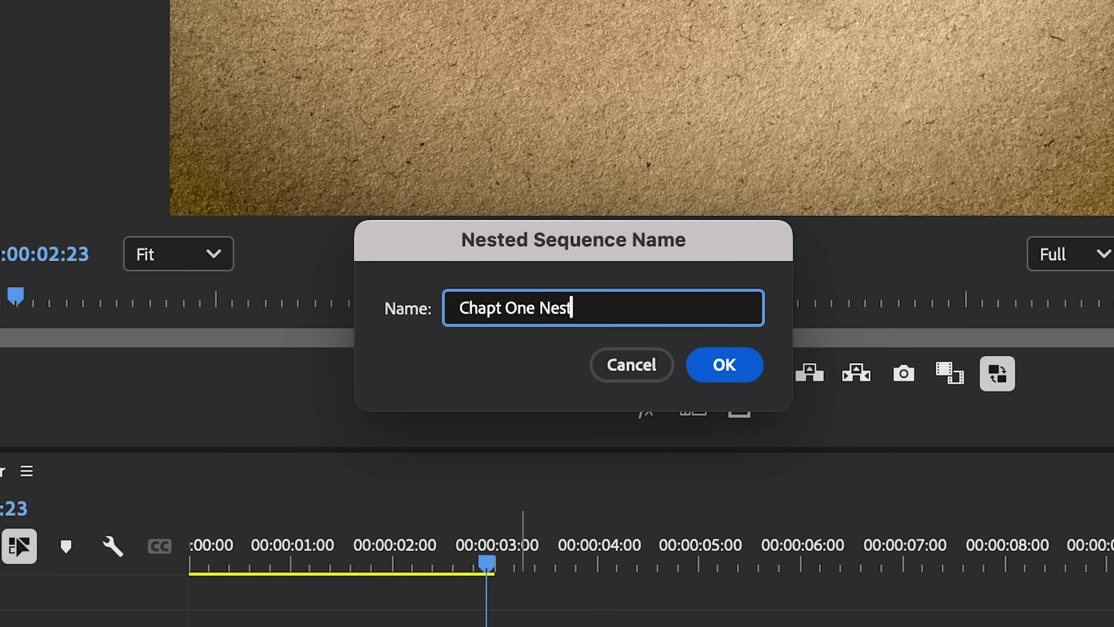
{"action": "key", "text": "Return"}
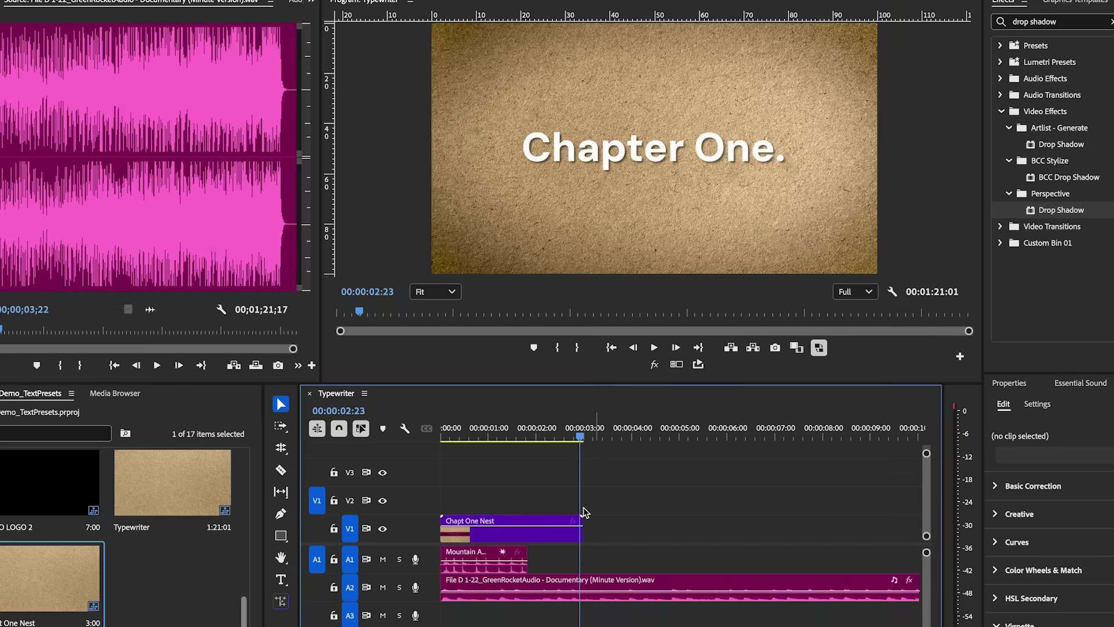
{"action": "scroll", "coordinate": [101, 564], "scroll_direction": "up", "scroll_amount": 6}
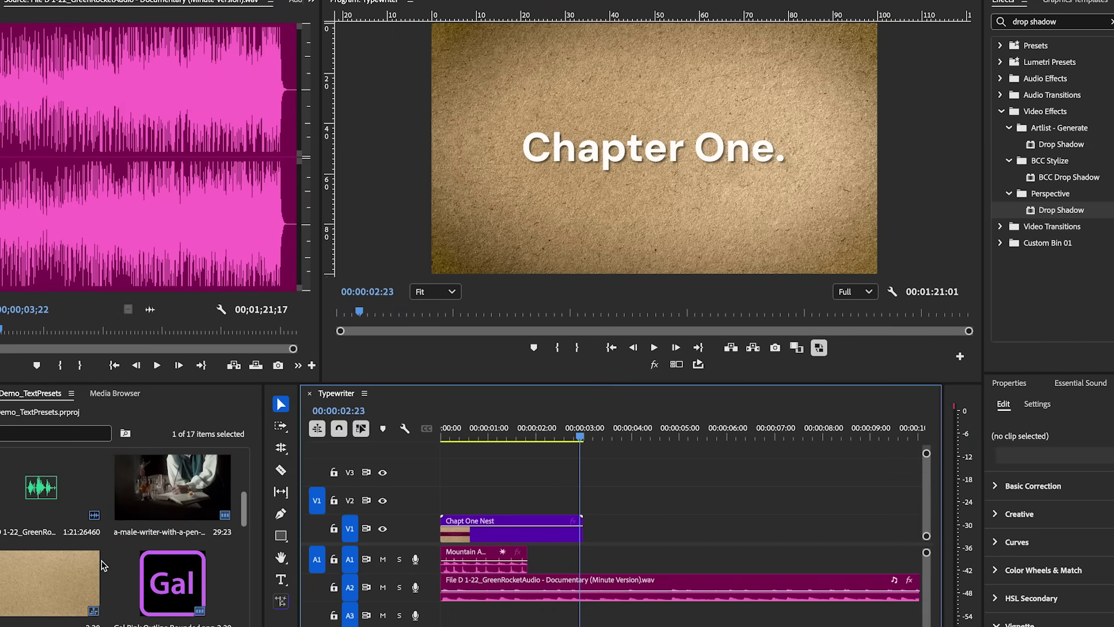
Place the writer-with-a-pen footage on V1 right after Chapt One Nest
{"action": "left_click", "coordinate": [181, 471]}
{"action": "left_click_drag", "start_coordinate": [181, 471], "coordinate": [583, 526]}
{"action": "left_click_drag", "start_coordinate": [588, 435], "coordinate": [572, 452]}
Apply the Film Impact Smart Tools Motion Camera transition to the cut
{"action": "left_click", "coordinate": [594, 58]}
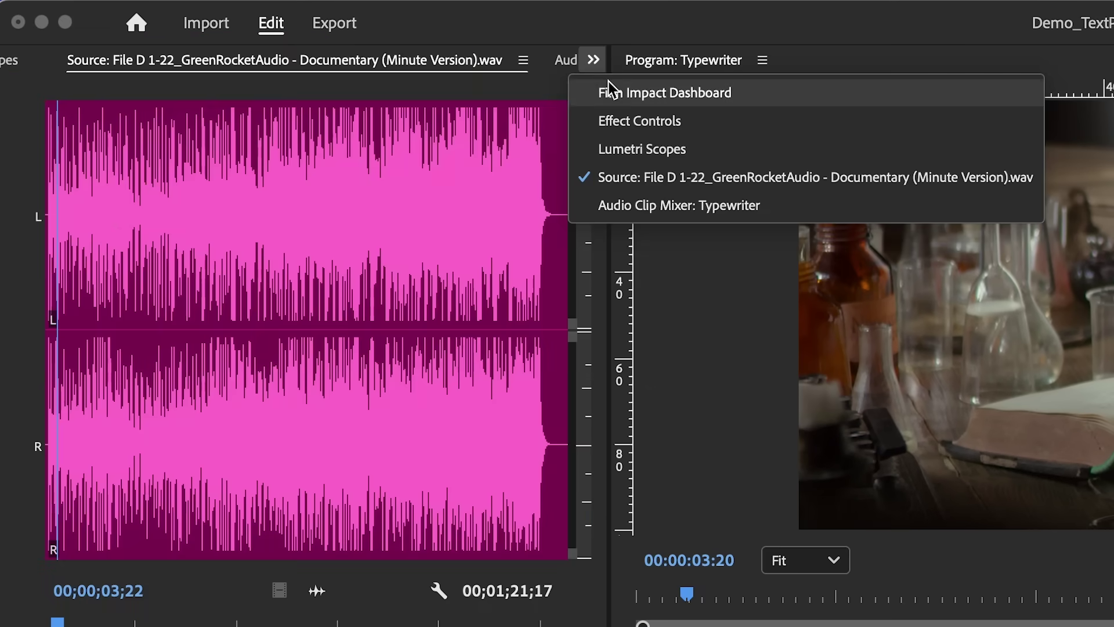
{"action": "left_click", "coordinate": [604, 90]}
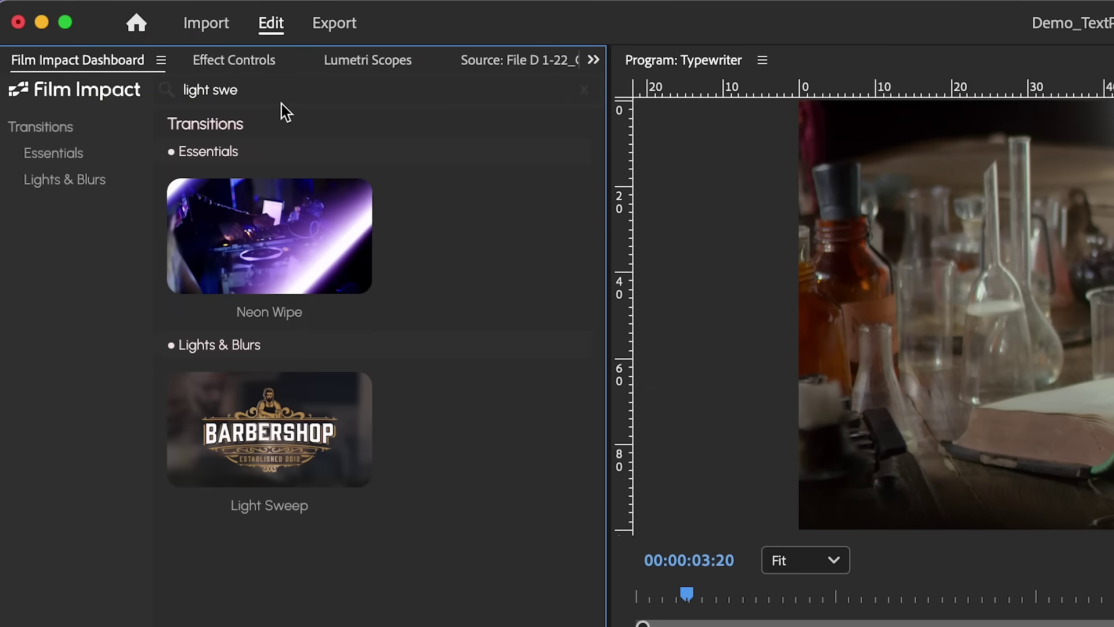
{"action": "left_click", "coordinate": [257, 90]}
{"action": "key", "text": "BackSpace"}
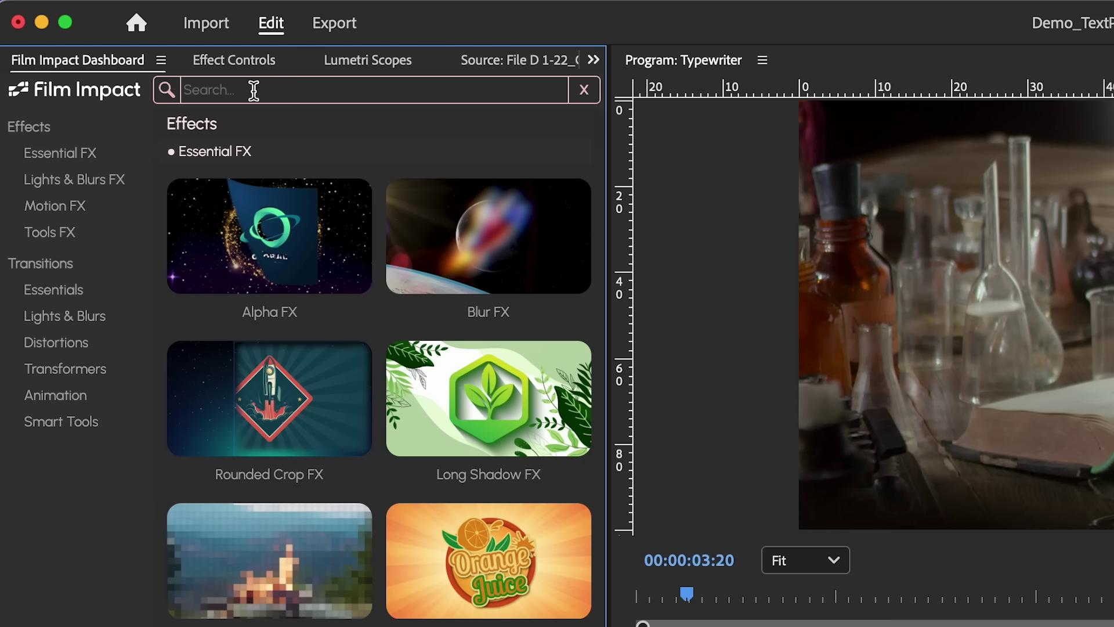
{"action": "left_click", "coordinate": [61, 422]}
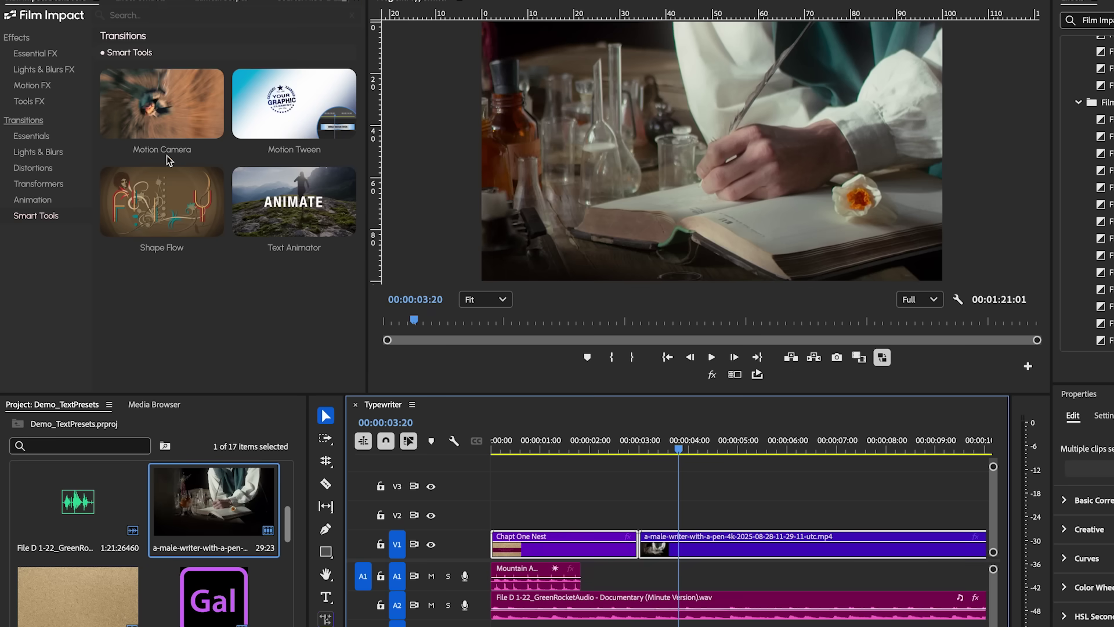
{"action": "left_click", "coordinate": [162, 151]}
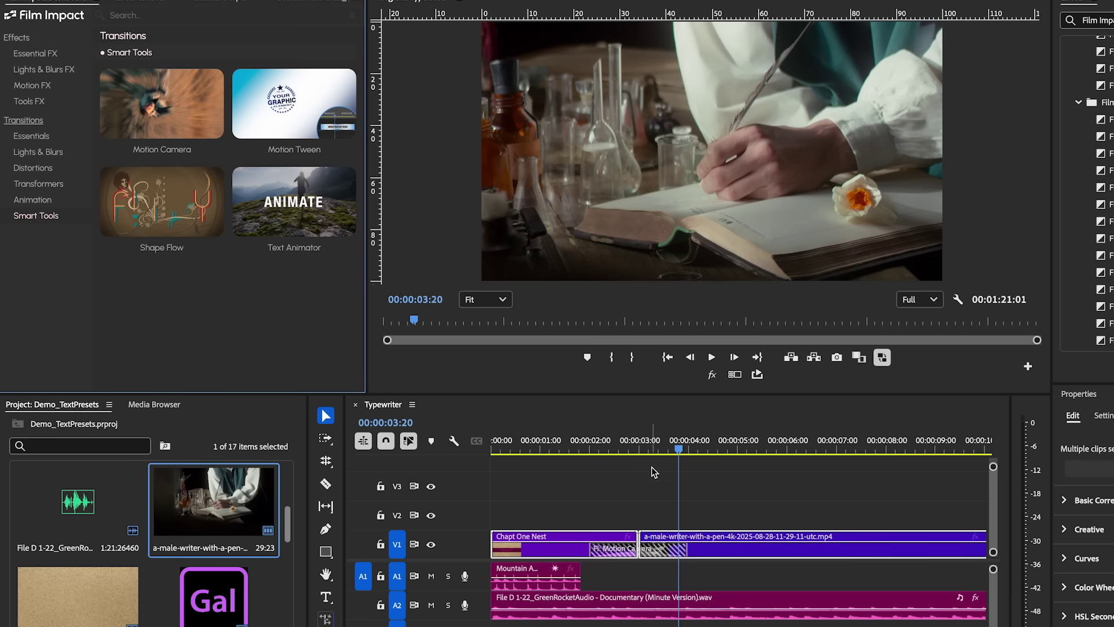
Play back the title and the Motion Camera transition to preview it
{"action": "left_click_drag", "start_coordinate": [655, 447], "coordinate": [556, 446]}
{"action": "key", "text": "space"}
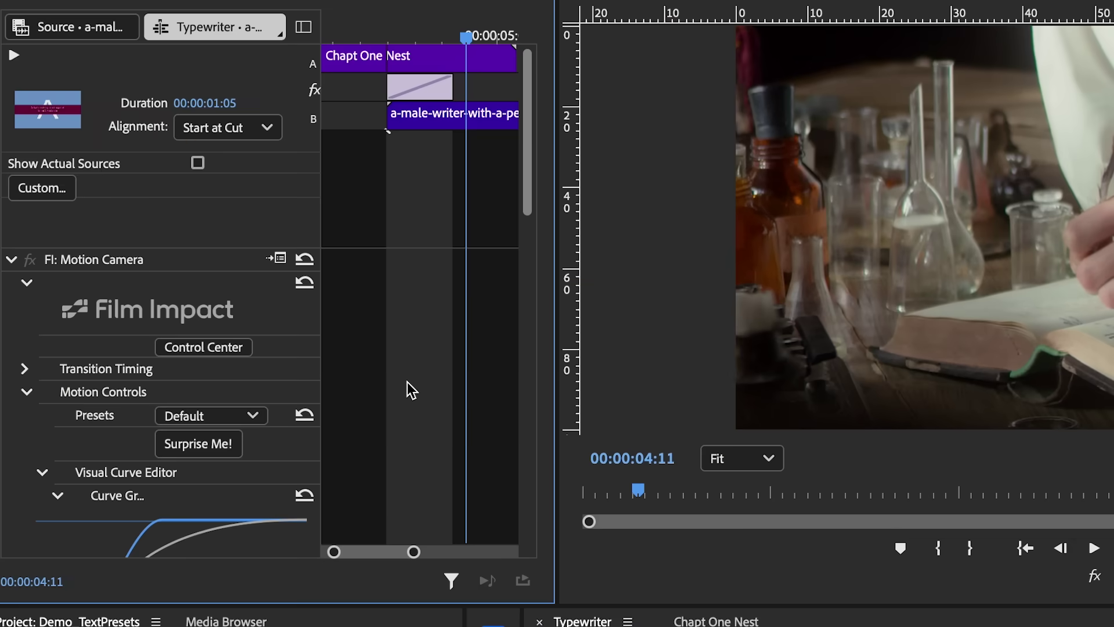
{"action": "scroll", "coordinate": [443, 423], "scroll_direction": "down", "scroll_amount": 10}
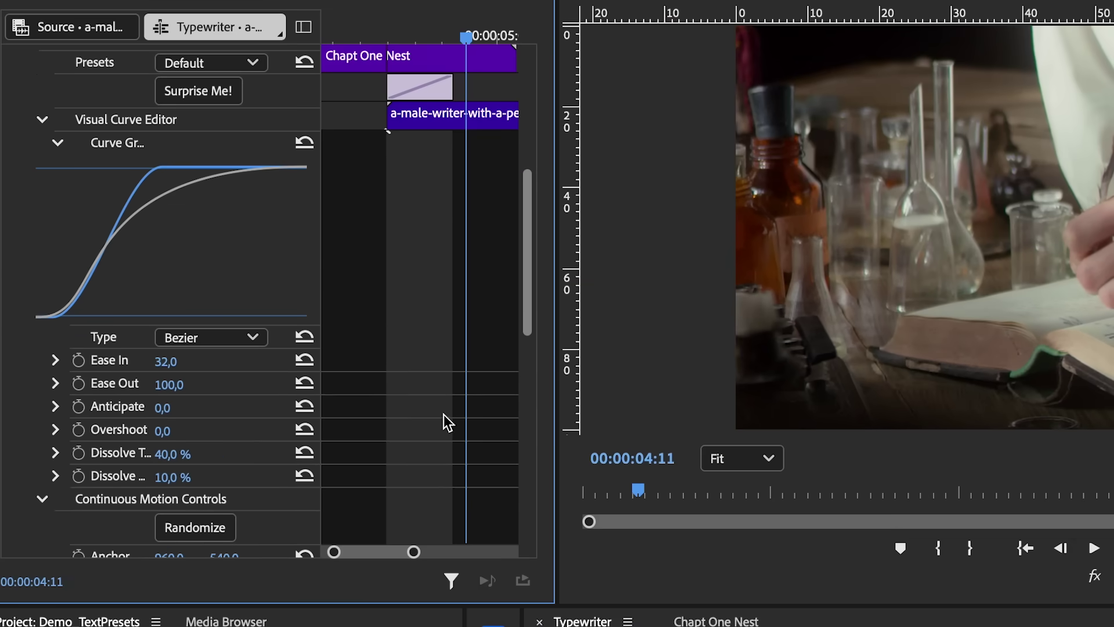
{"action": "scroll", "coordinate": [444, 414], "scroll_direction": "down", "scroll_amount": 3}
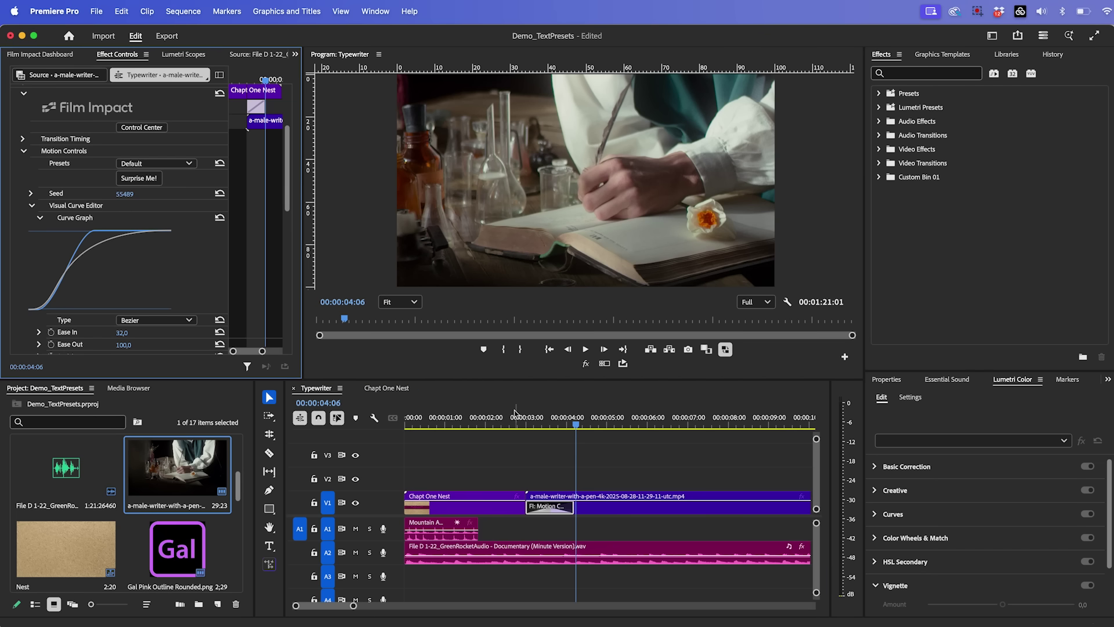
{"action": "left_click", "coordinate": [507, 412]}
{"action": "key", "text": "space"}
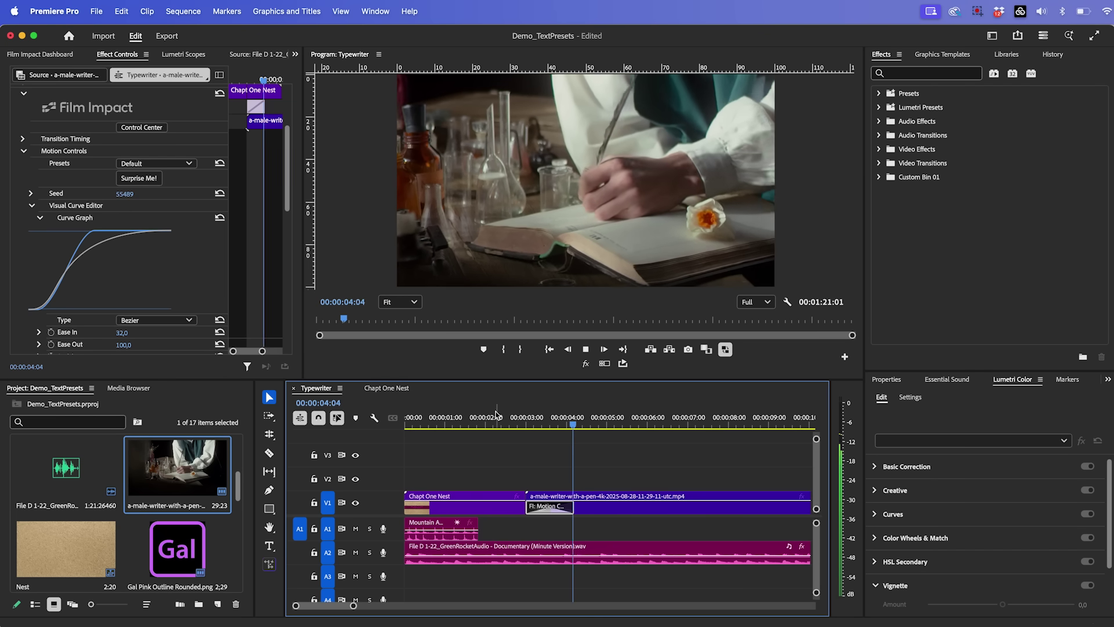
{"action": "key", "text": "space"}
Use Surprise Me! to randomise the camera movement to seed 67774 and replay it
{"action": "left_click", "coordinate": [129, 182]}
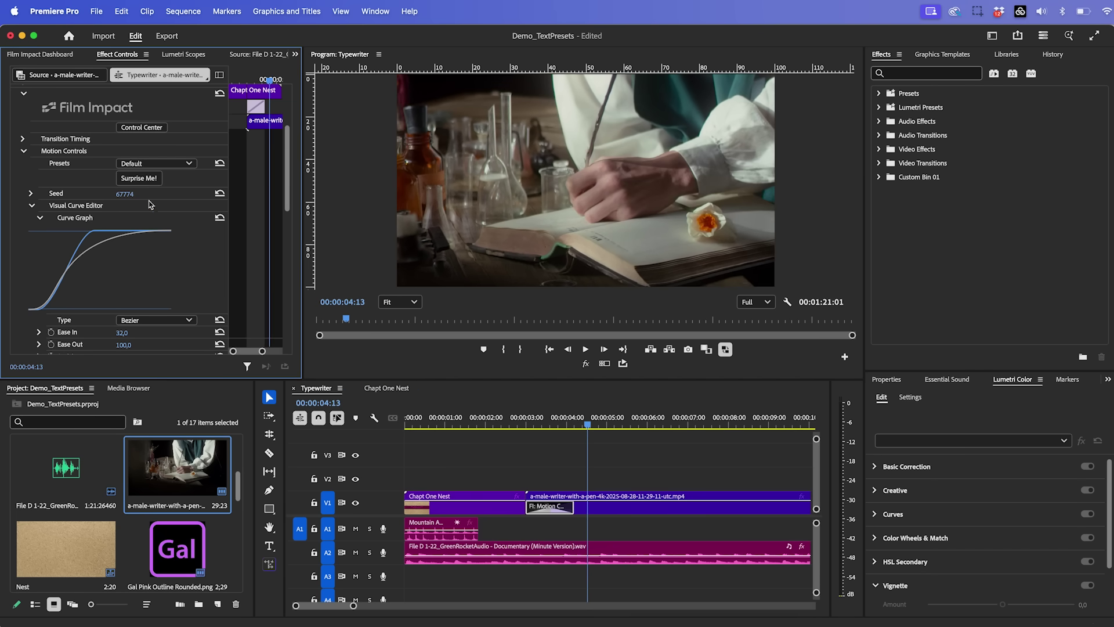
{"action": "left_click", "coordinate": [498, 421]}
{"action": "key", "text": "space"}
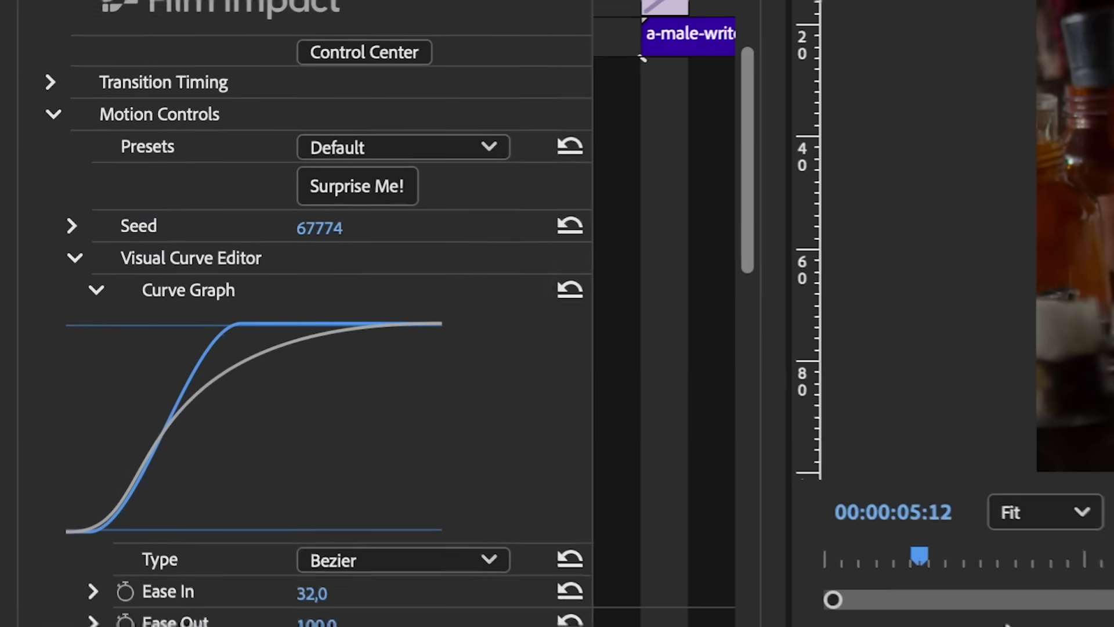
{"action": "scroll", "coordinate": [542, 430], "scroll_direction": "up", "scroll_amount": 3}
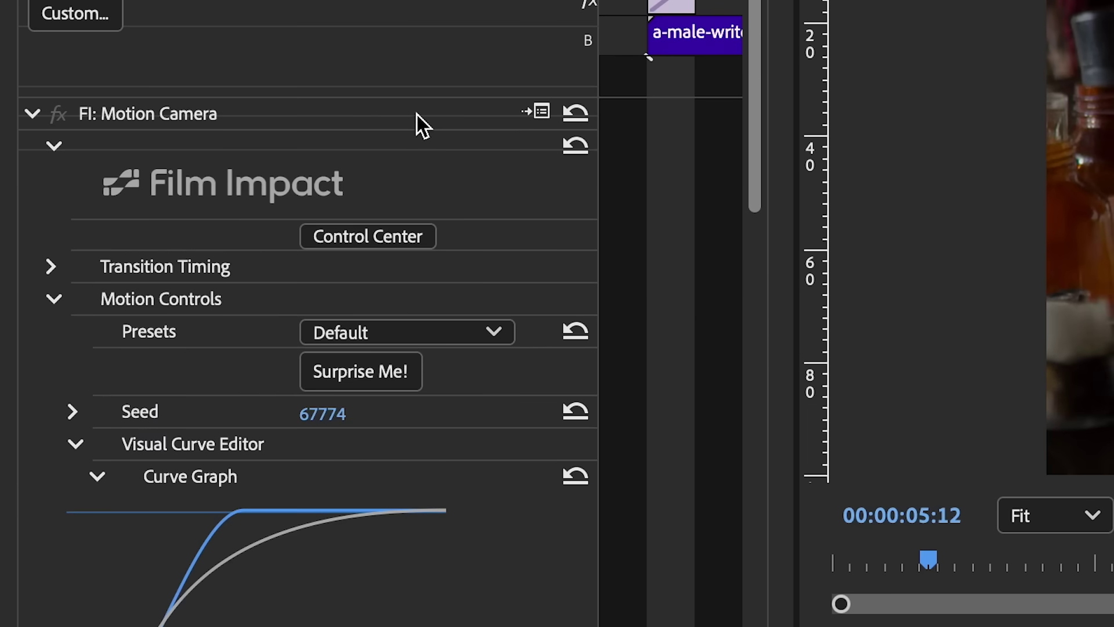
Save the Motion Camera settings as the preset 'FI: Motion Camera Preset'
{"action": "right_click", "coordinate": [201, 113]}
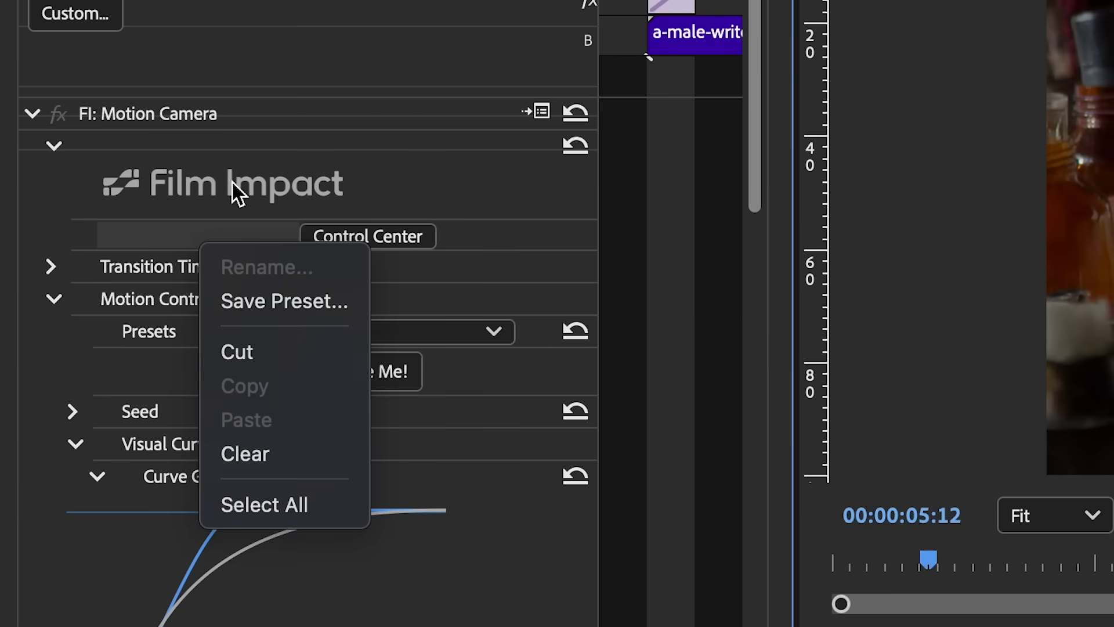
{"action": "left_click", "coordinate": [281, 294]}
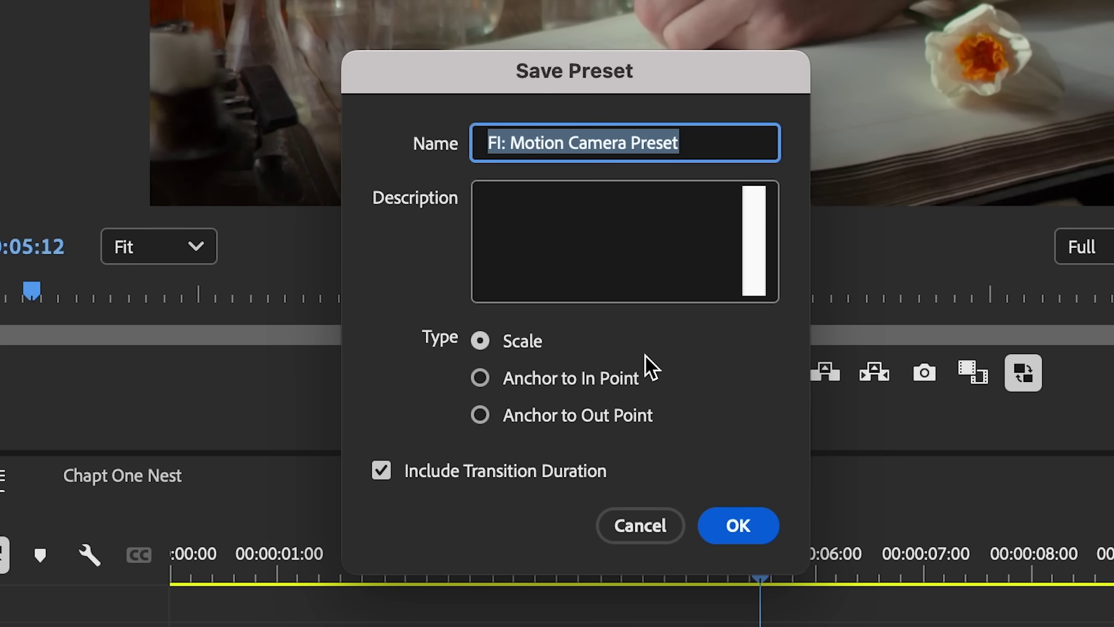
{"action": "left_click", "coordinate": [744, 530]}
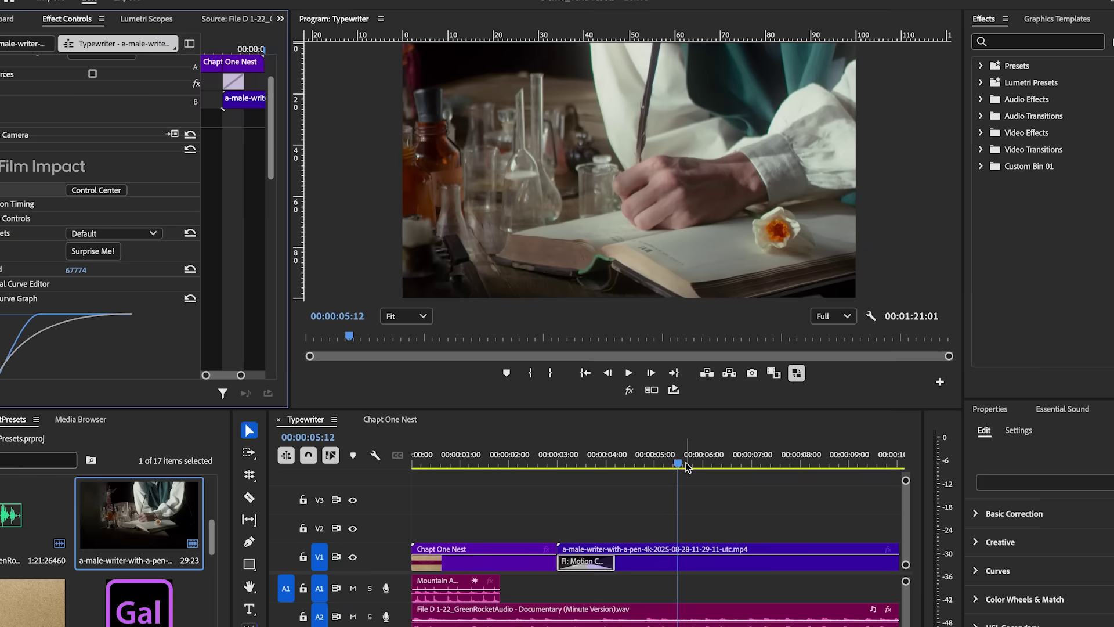